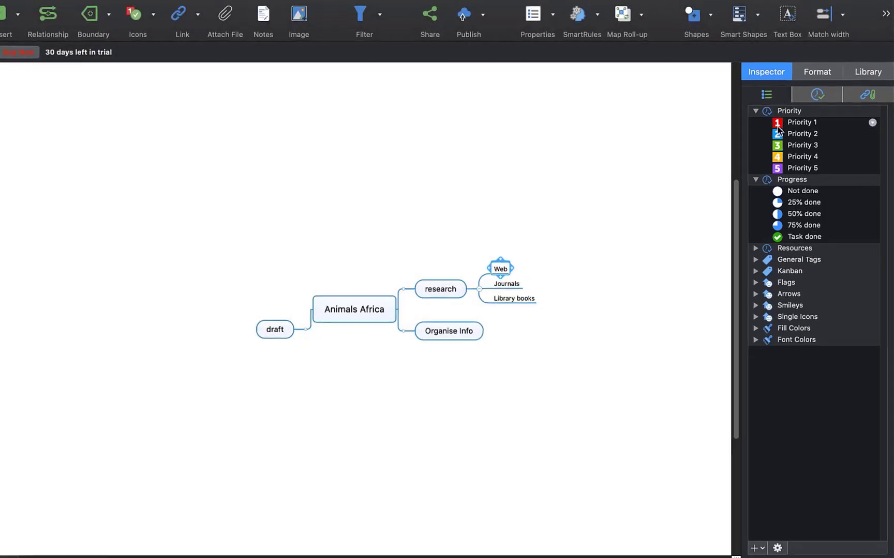
# Step: Mark the Web topic as Priority 1 and try its progress markers, ending on Not done
pyautogui.click(749, 82)
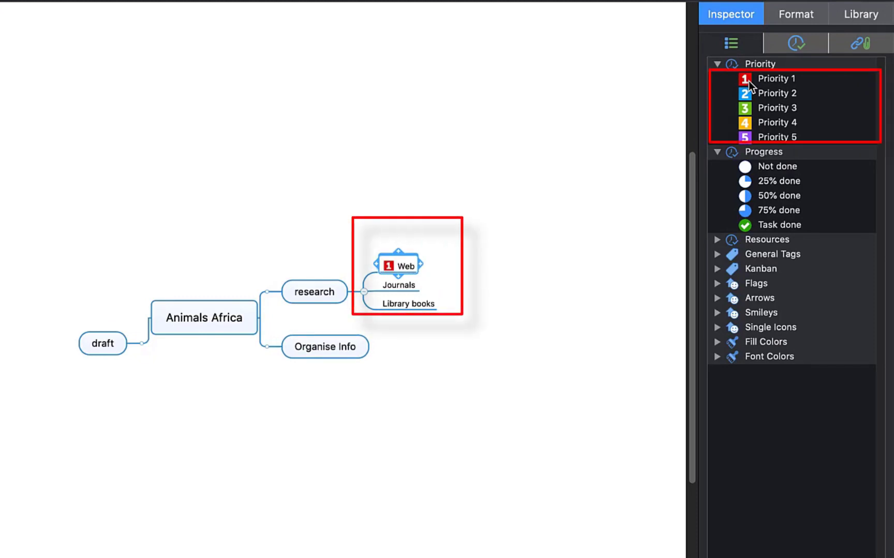
pyautogui.click(755, 210)
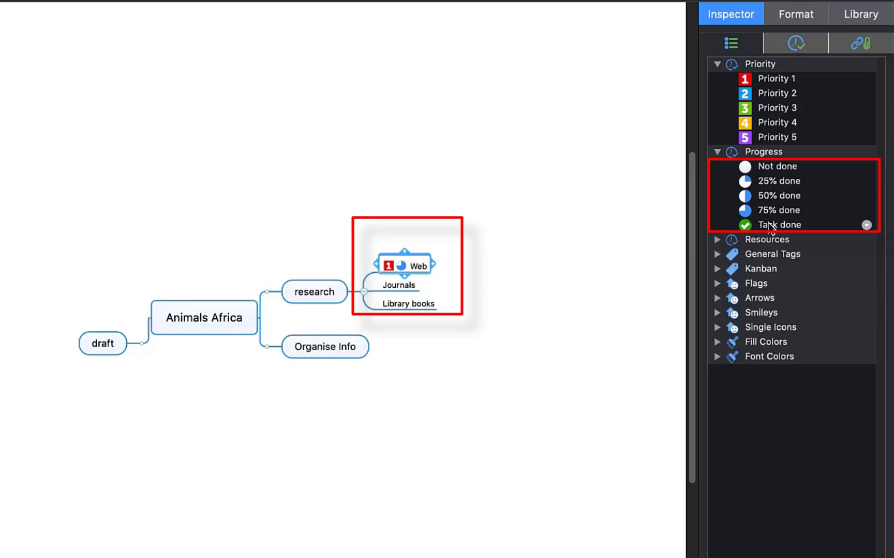
pyautogui.click(770, 225)
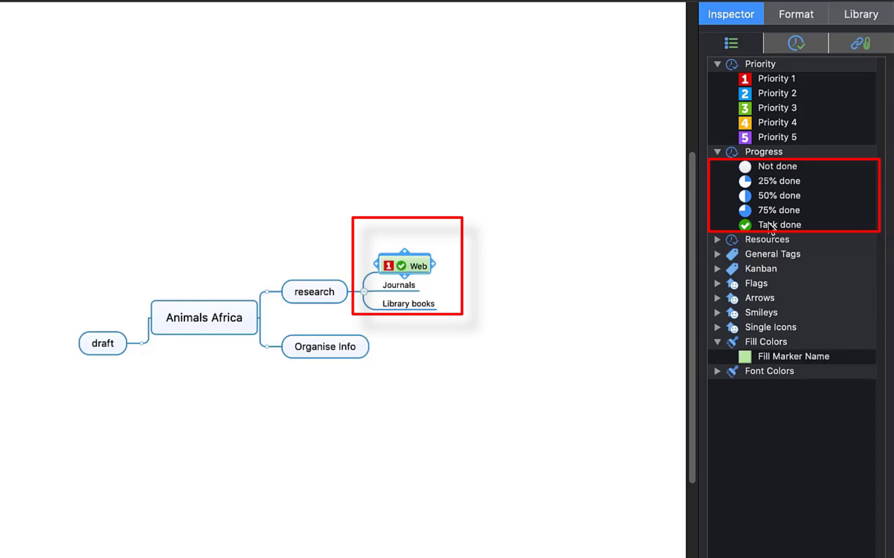
pyautogui.click(768, 170)
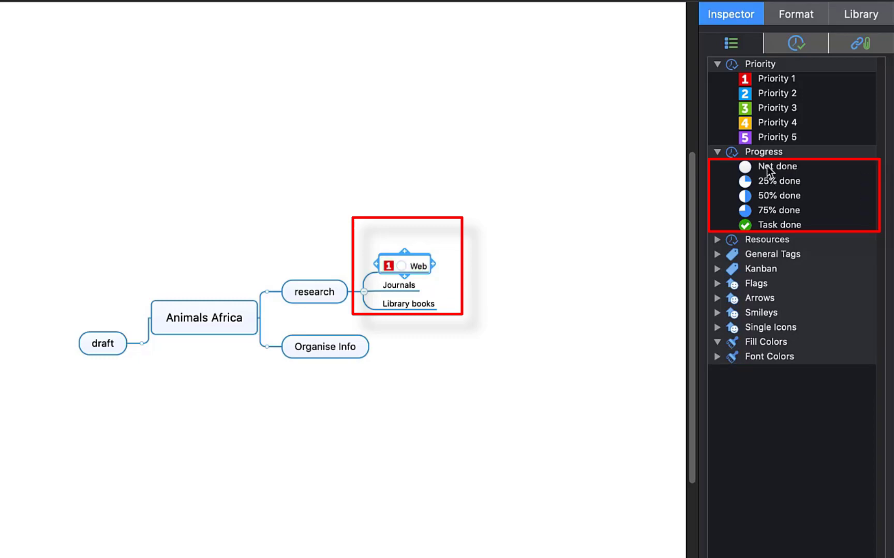
# Step: Give the Web topic a start date of 2/12/2020 in its task schedule
pyautogui.click(796, 45)
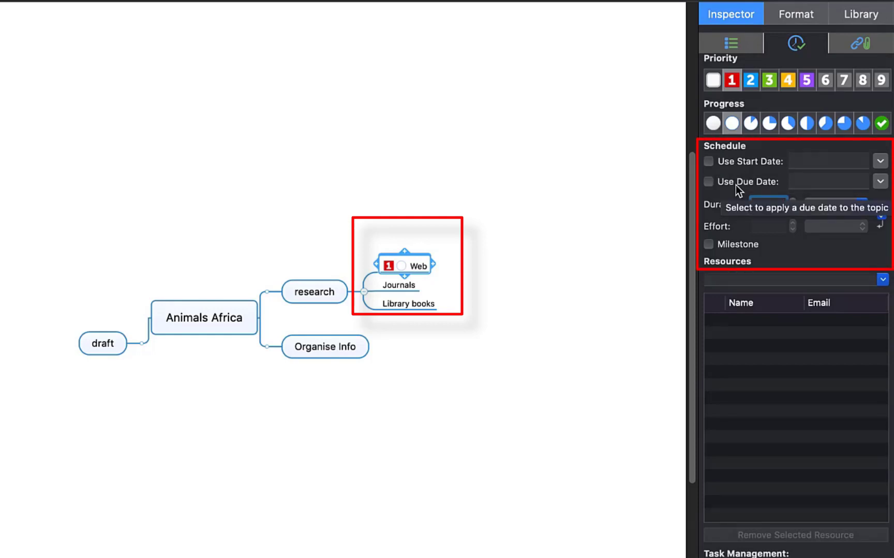
pyautogui.click(708, 161)
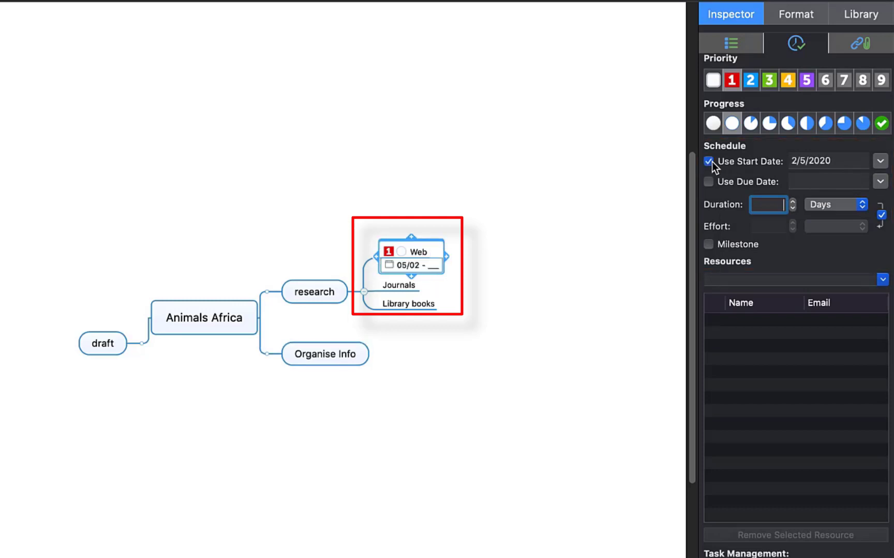
pyautogui.click(880, 161)
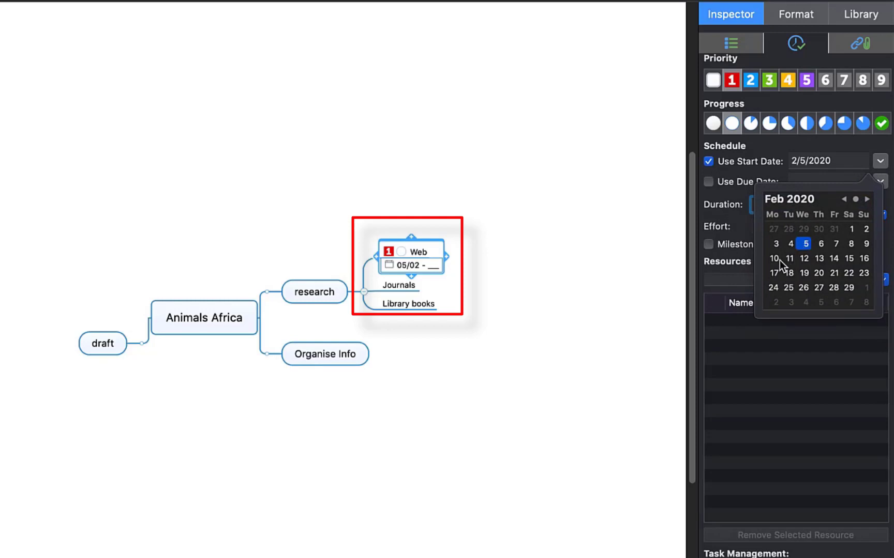
pyautogui.click(805, 261)
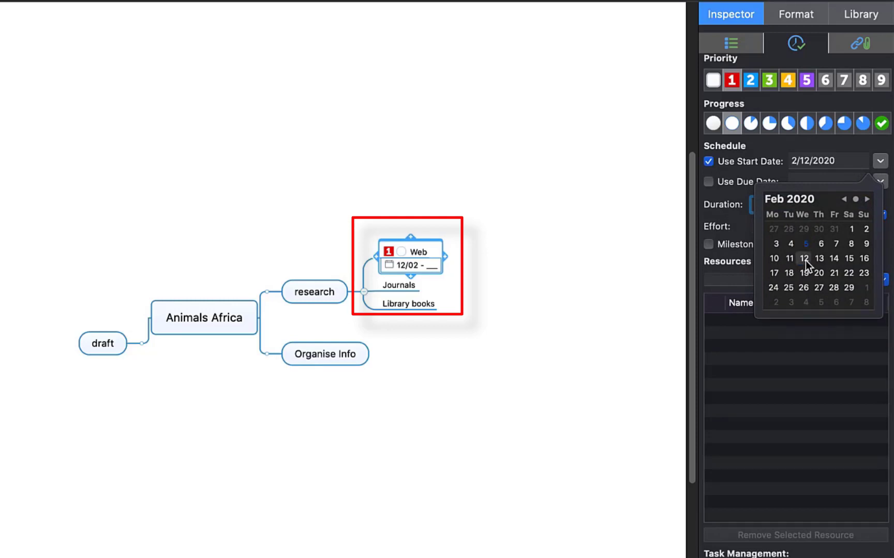
pyautogui.click(820, 340)
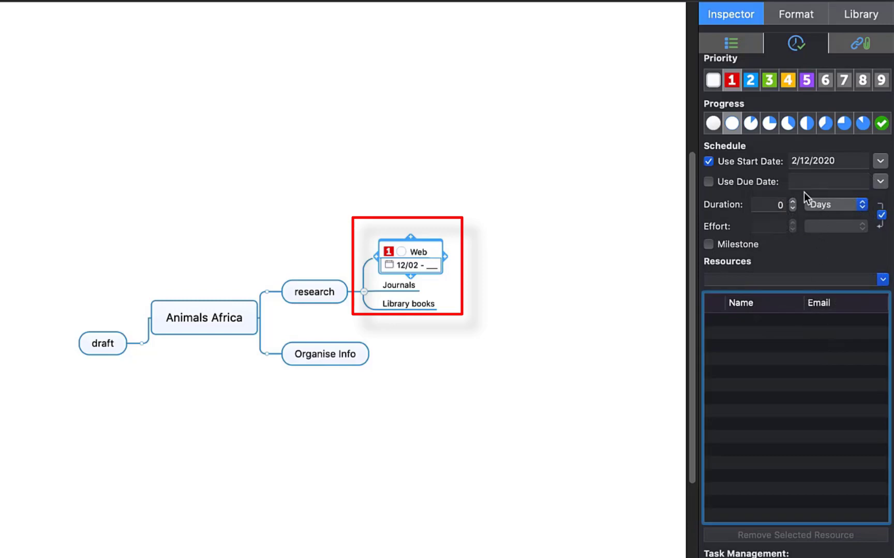
# Step: Enable a due date for the Web topic and set it to 2/20/2020
pyautogui.click(709, 182)
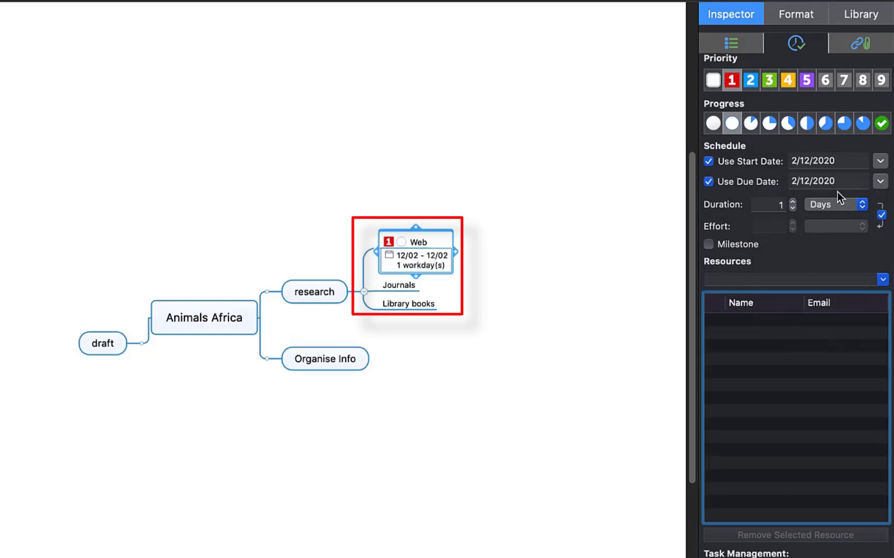
pyautogui.click(880, 181)
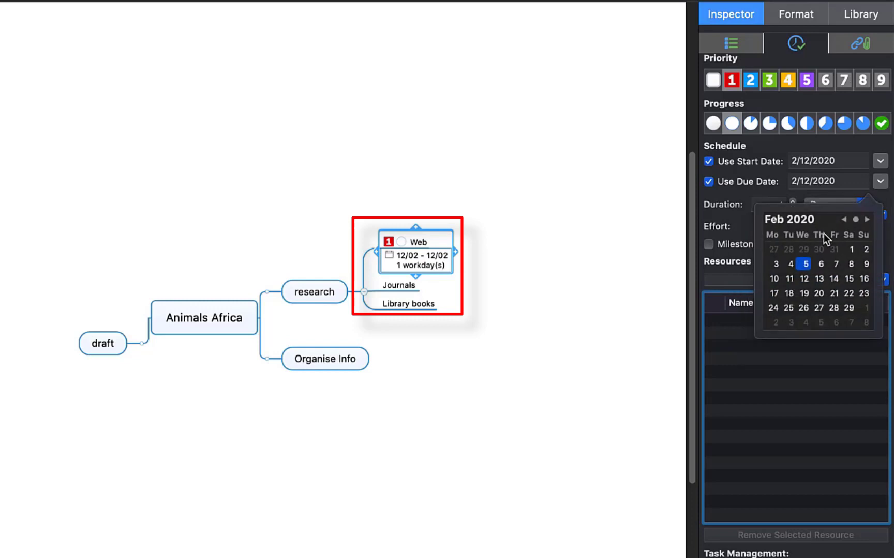
pyautogui.click(819, 293)
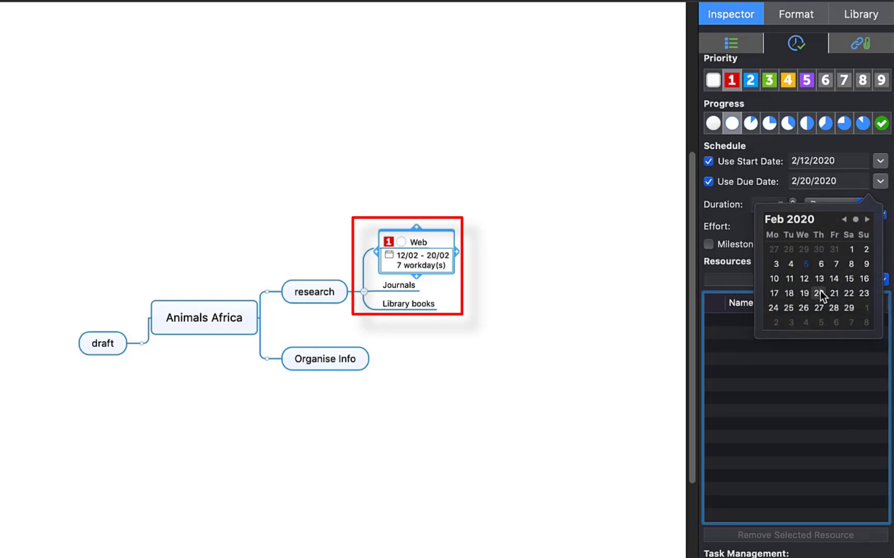
pyautogui.click(736, 279)
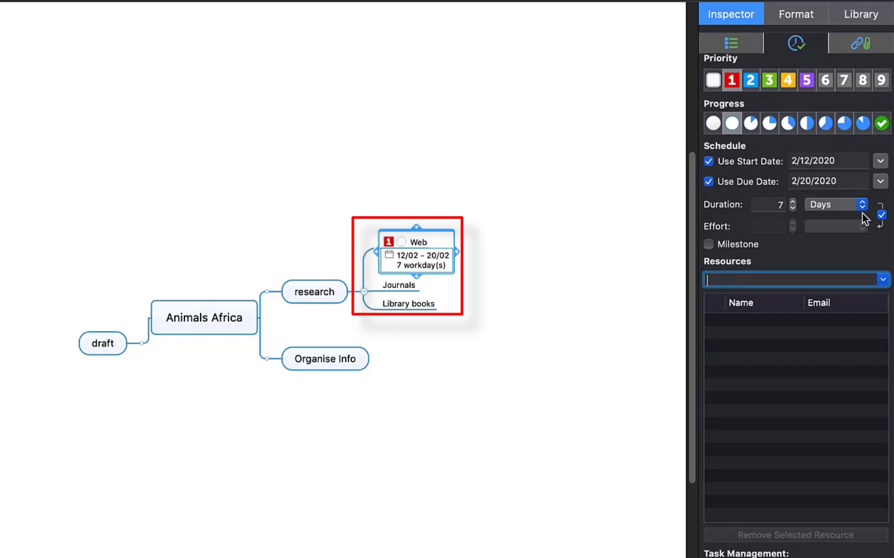
# Step: Adjust the Web topic's task duration to 10 days
pyautogui.click(794, 209)
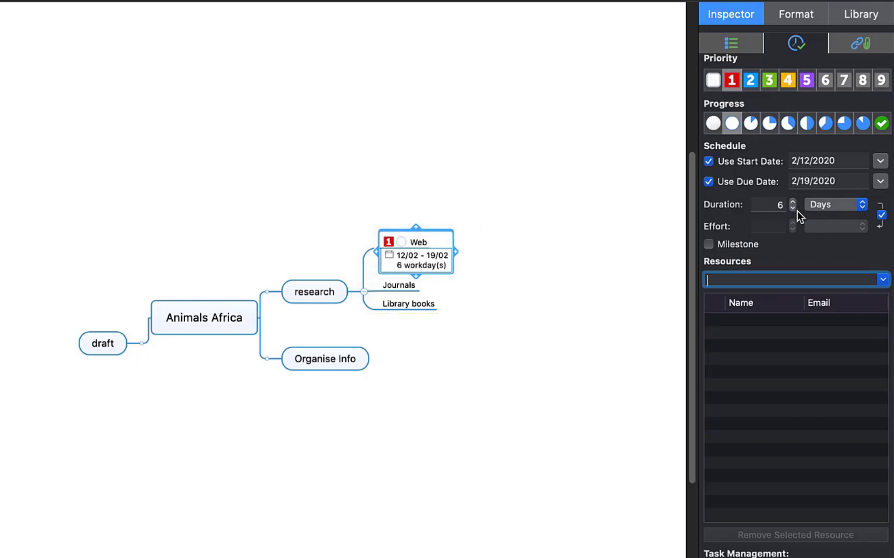
pyautogui.click(796, 209)
pyautogui.click(793, 202)
pyautogui.click(793, 202)
pyautogui.click(793, 202)
pyautogui.click(793, 201)
pyautogui.click(793, 201)
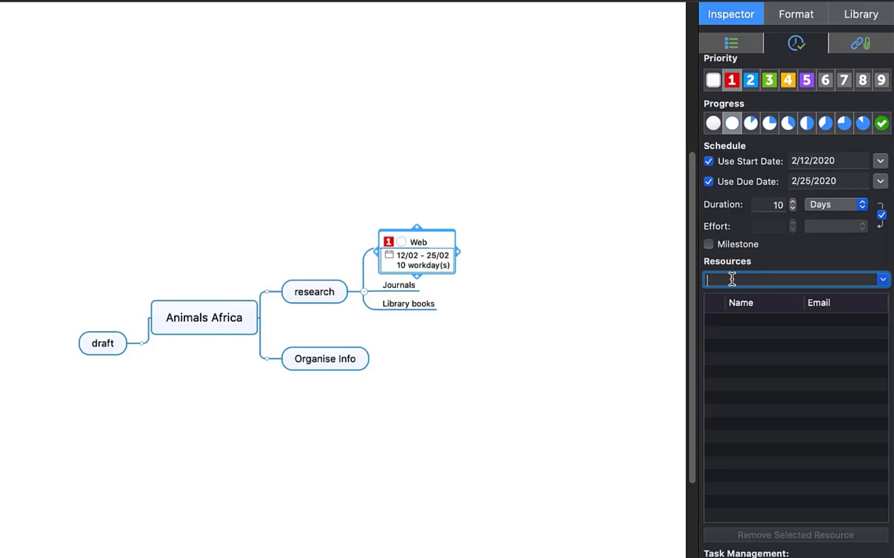
# Step: Enter "Web,Internal library and jstor and pubmed" as the Web topic's resources and show its links and attachments
pyautogui.write('Web,Internal I')
pyautogui.write('ibrary ')
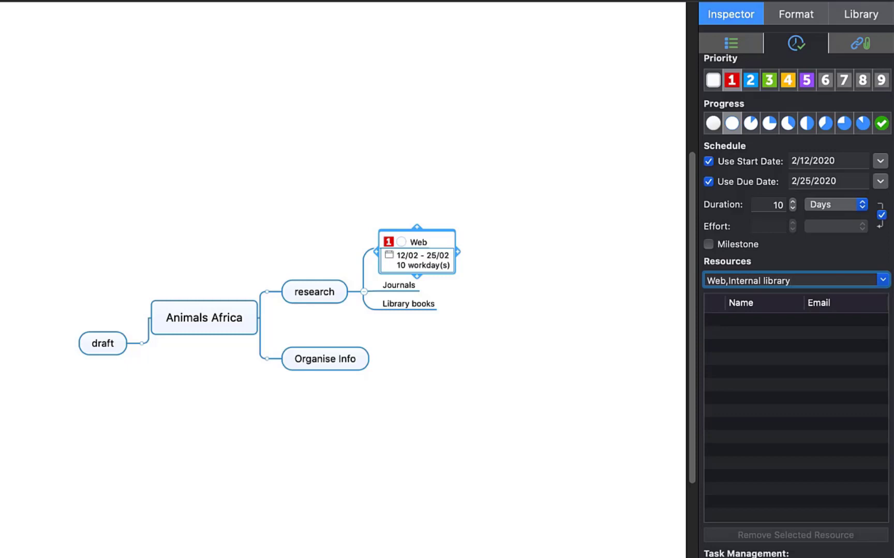
pyautogui.write('and jstor and pubmed')
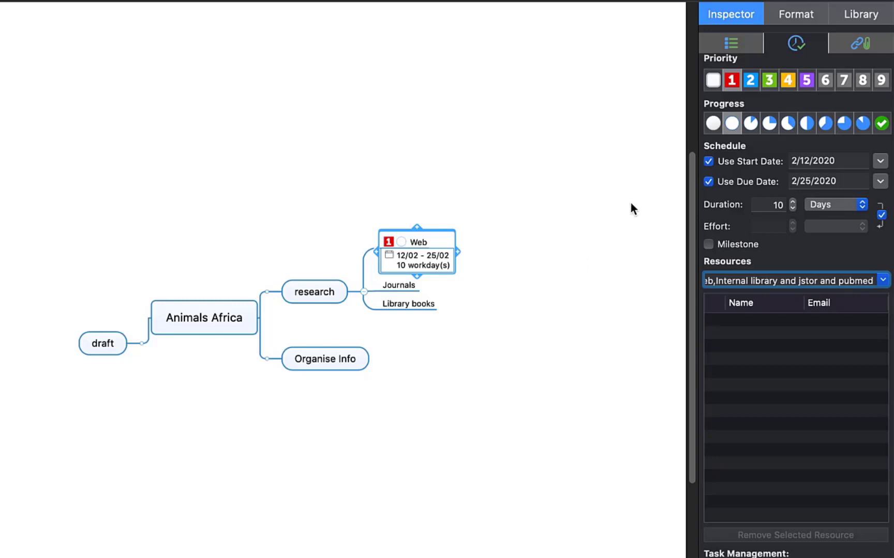
pyautogui.click(851, 48)
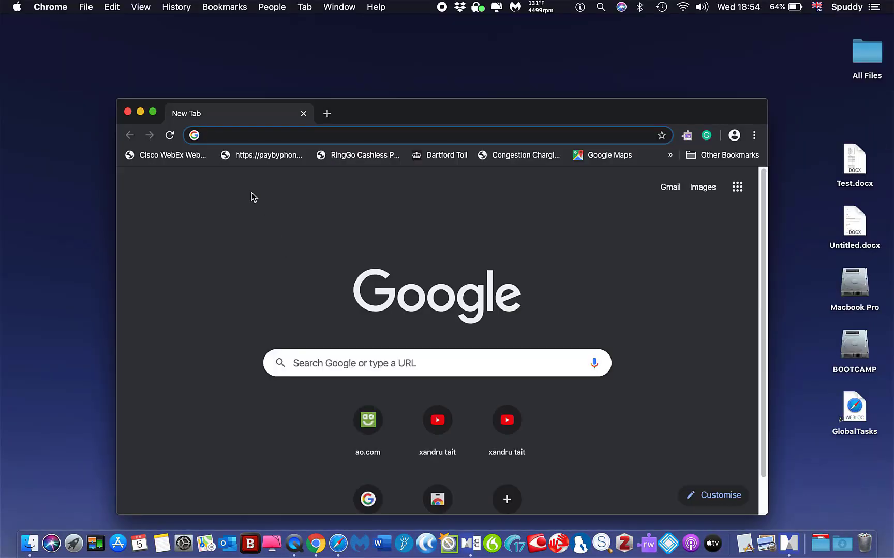
# Step: Make the Chrome window full screen and search Google for "animals africa"
pyautogui.click(152, 111)
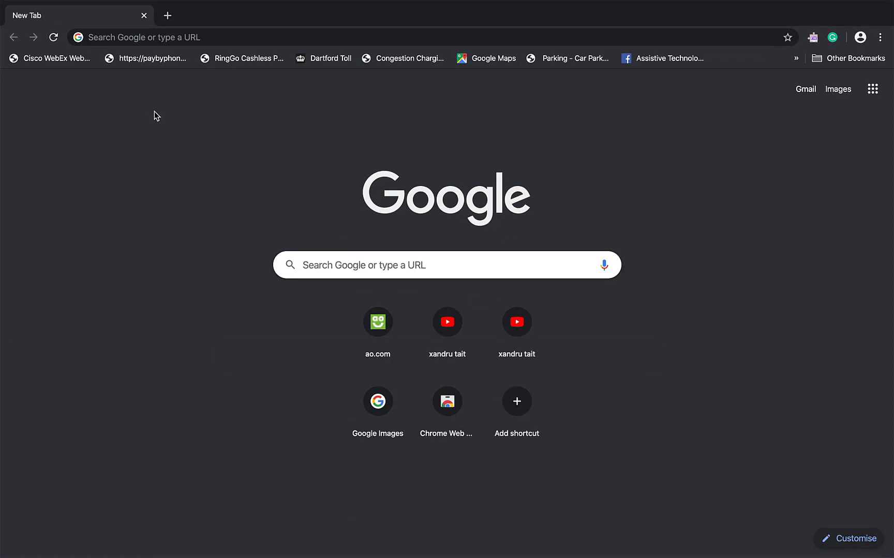
pyautogui.write('animals africa')
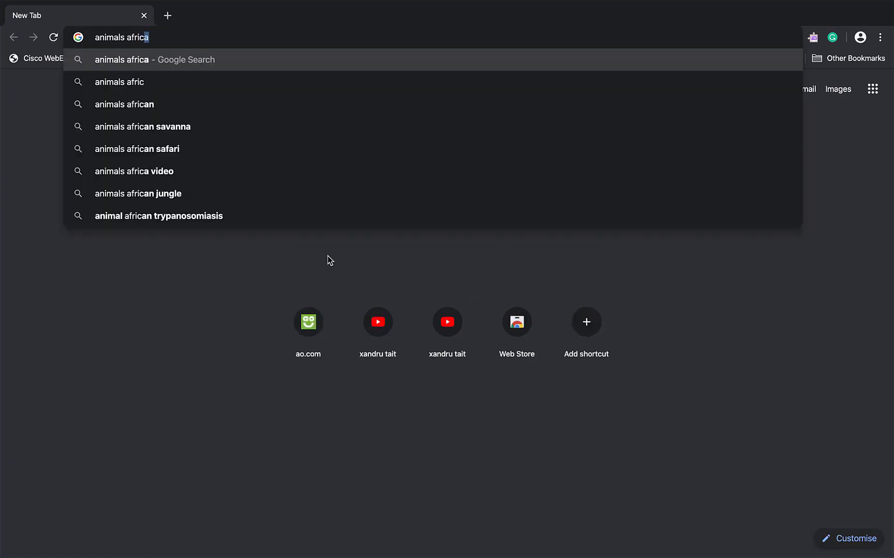
pyautogui.press('Return')
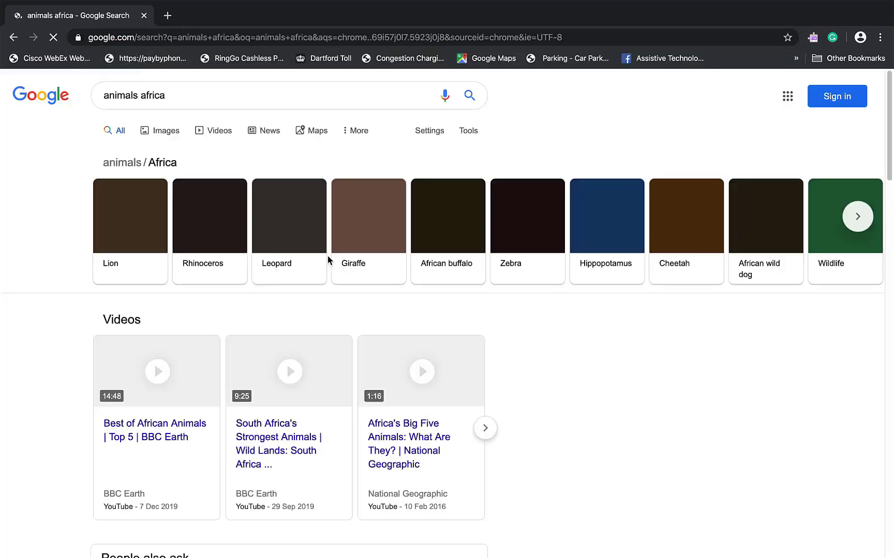
# Step: Open the WorldAtlas result "What Animals Live In Africa?" and accept its cookie notice
pyautogui.scroll(-15, 253, 352)
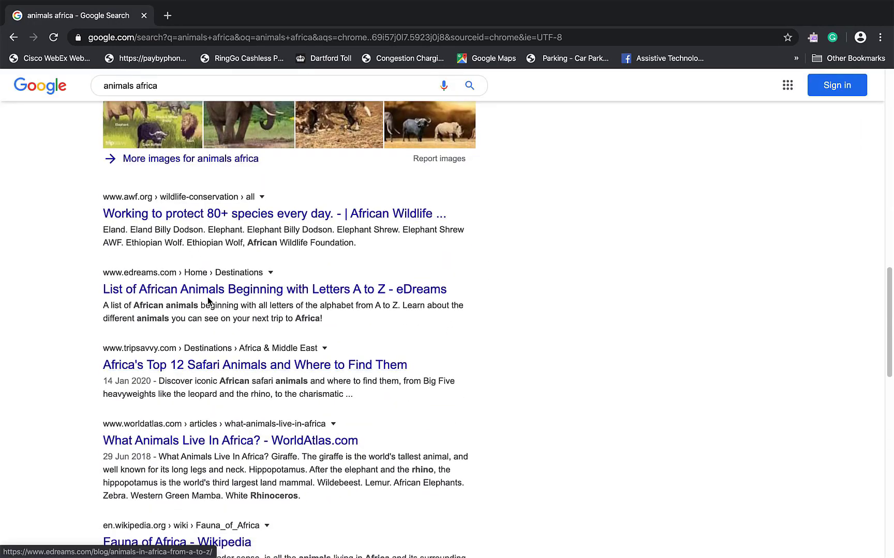
pyautogui.scroll(-3, 207, 297)
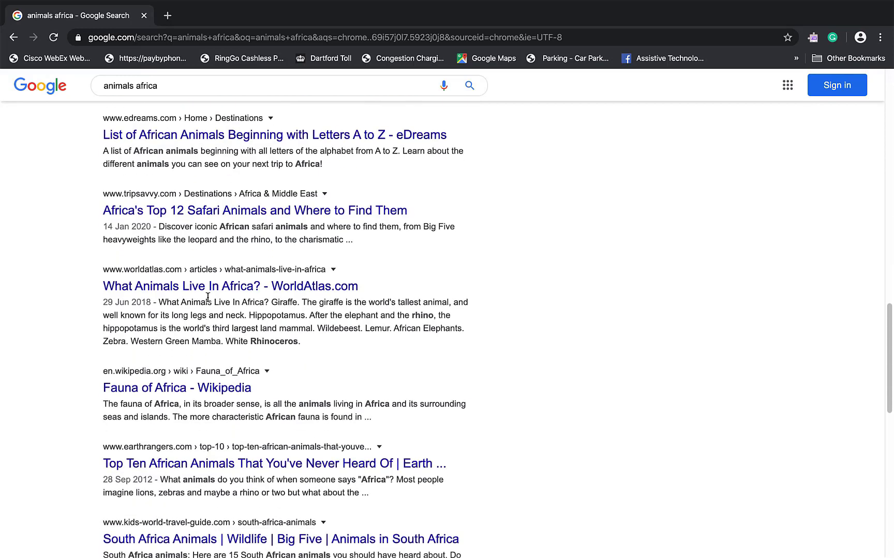
pyautogui.click(181, 287)
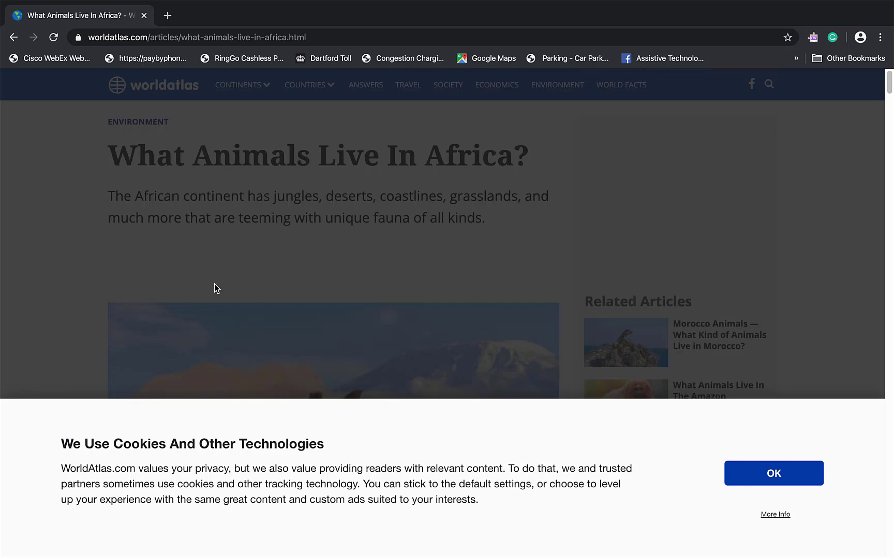
pyautogui.click(745, 472)
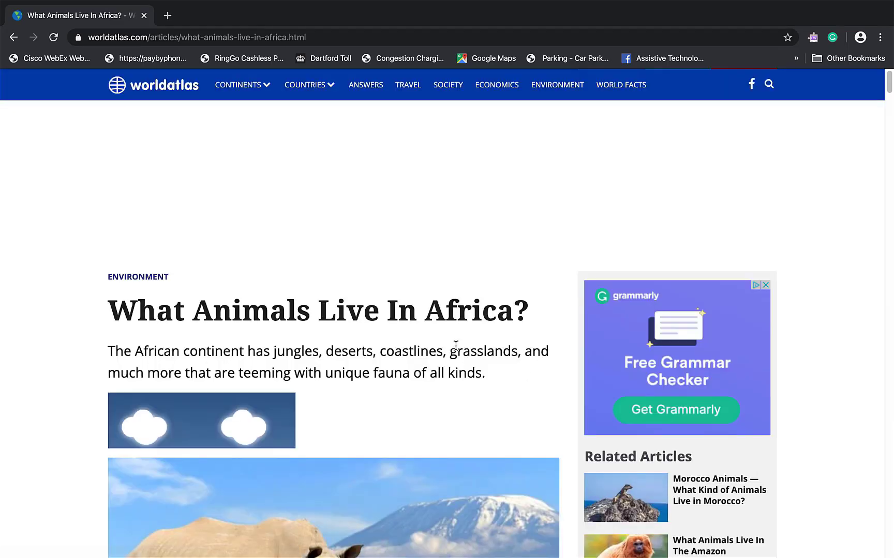
# Step: Look over the WorldAtlas article, copy its web address and switch back to Mindjet MindManager
pyautogui.scroll(-4, 455, 346)
pyautogui.scroll(-4, 455, 345)
pyautogui.scroll(8, 455, 345)
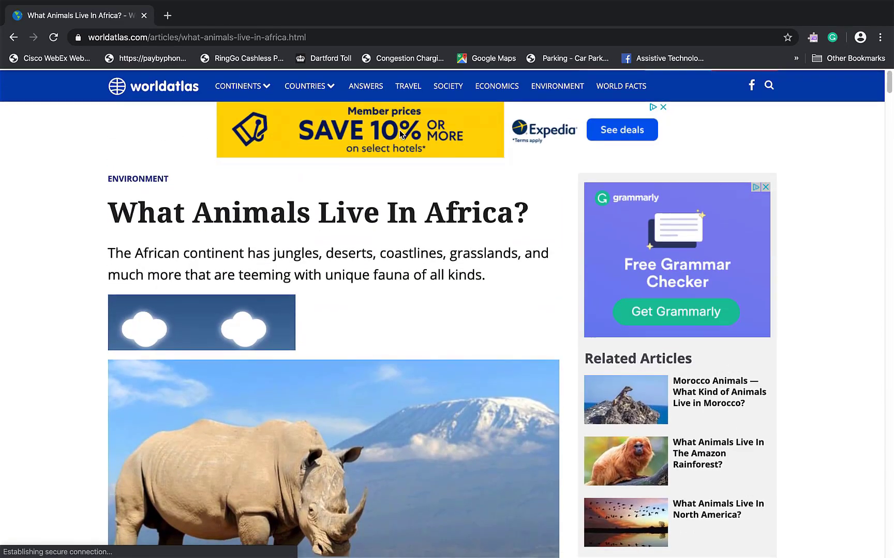
pyautogui.click(236, 37)
pyautogui.press('super+c')
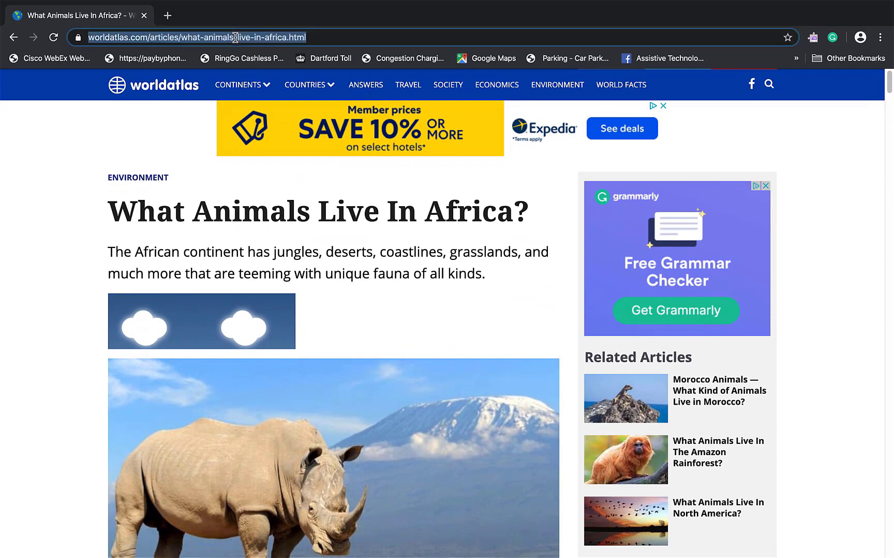
pyautogui.hotkey('ctrl', 'Up')
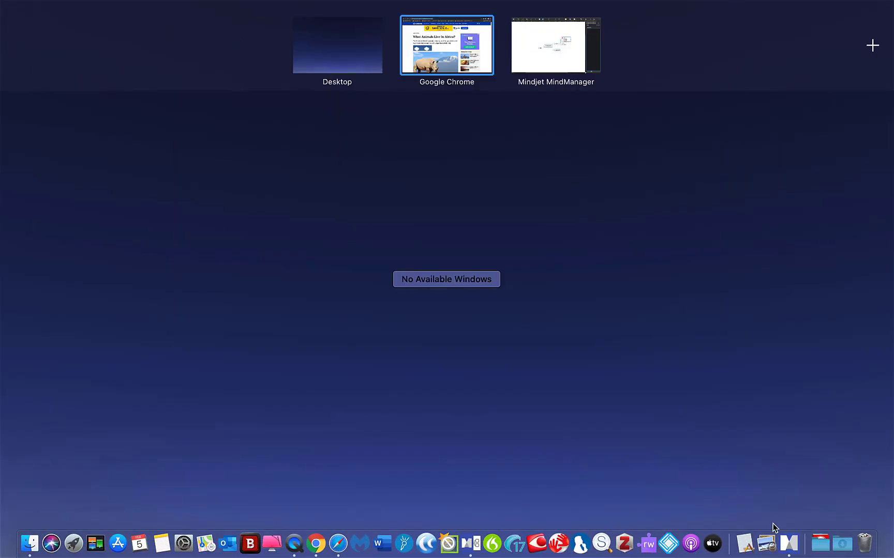
pyautogui.click(788, 517)
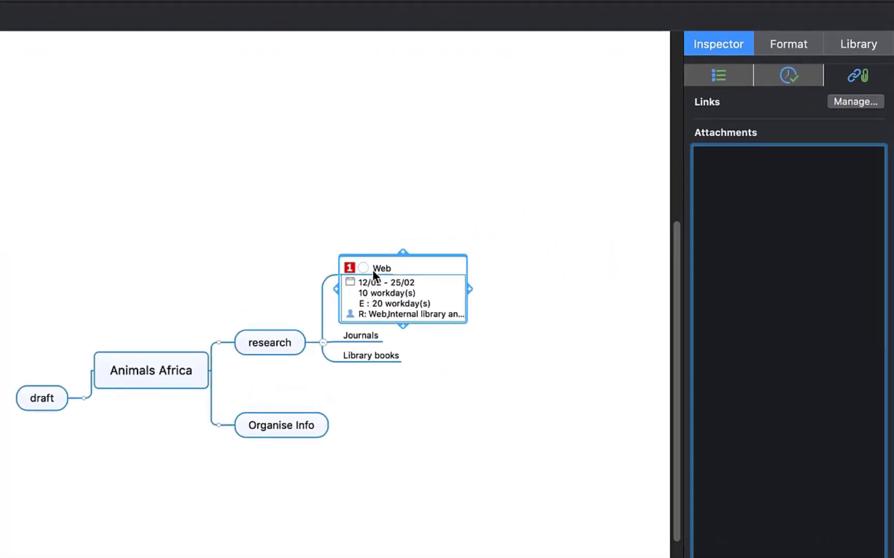
# Step: Add a subtopic named "website one" to the Web topic
pyautogui.click(420, 356)
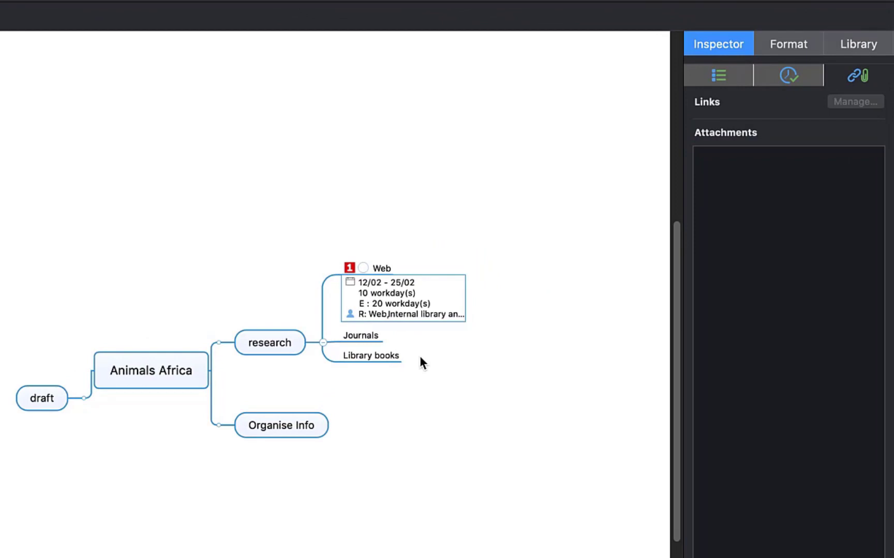
pyautogui.click(380, 268)
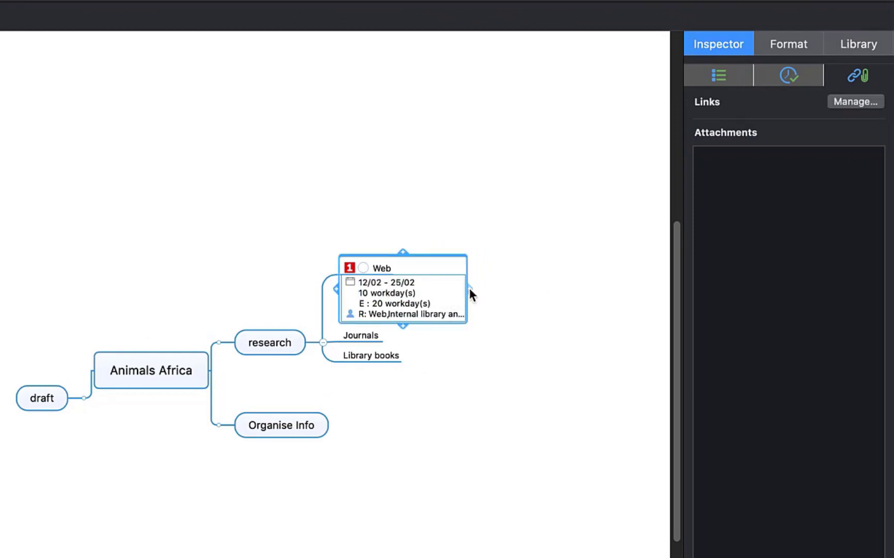
pyautogui.press('Tab')
pyautogui.click(516, 268)
pyautogui.press('BackSpace')
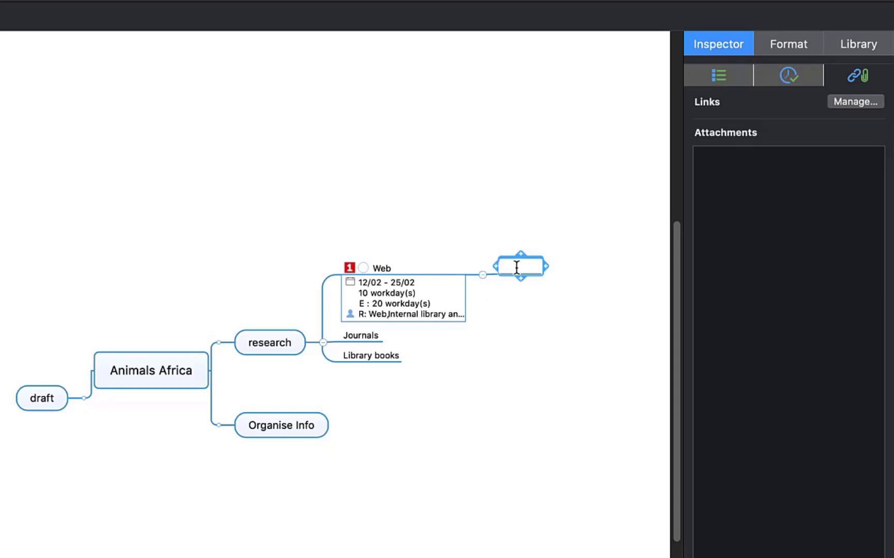
pyautogui.write('website one')
pyautogui.click(560, 306)
# Step: Link the website one topic to the copied WorldAtlas web address, keeping the title "What Animals Live In Africa? - WorldAtlas.com"
pyautogui.click(526, 269)
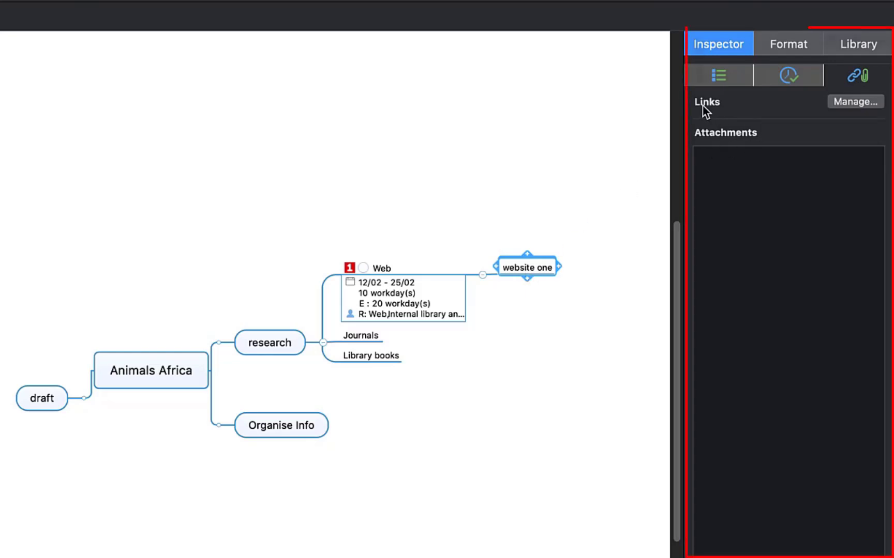
pyautogui.click(851, 102)
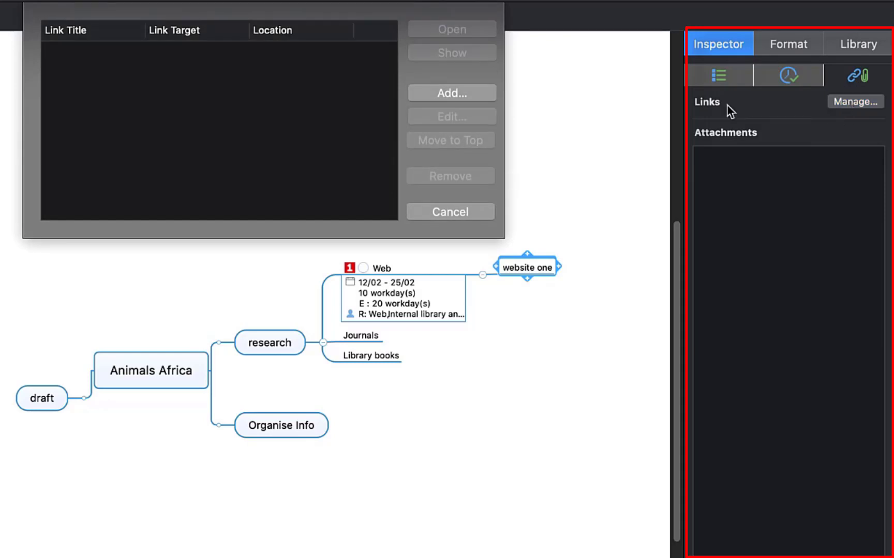
pyautogui.click(437, 92)
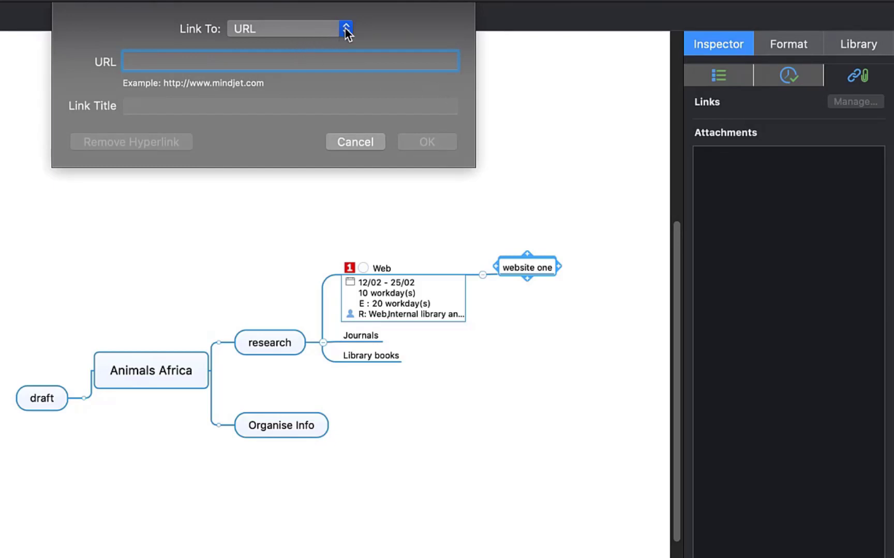
pyautogui.click(314, 27)
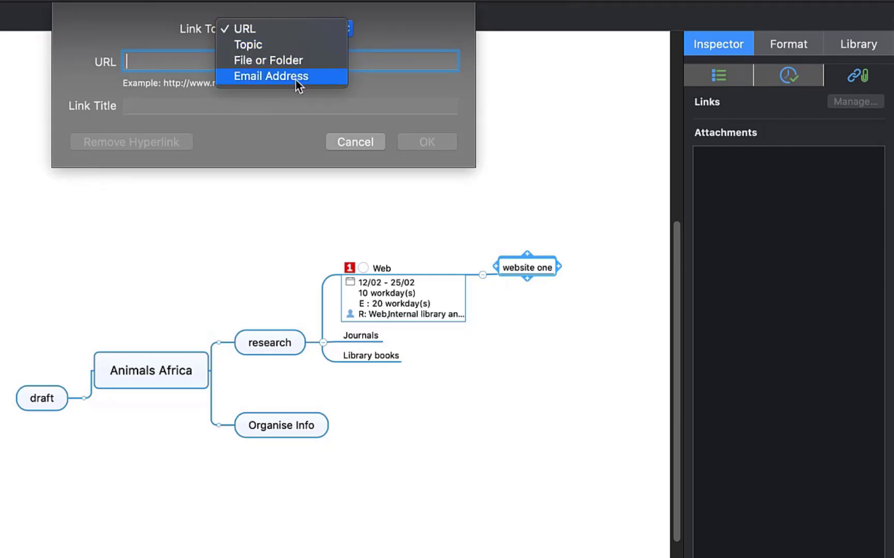
pyautogui.click(291, 29)
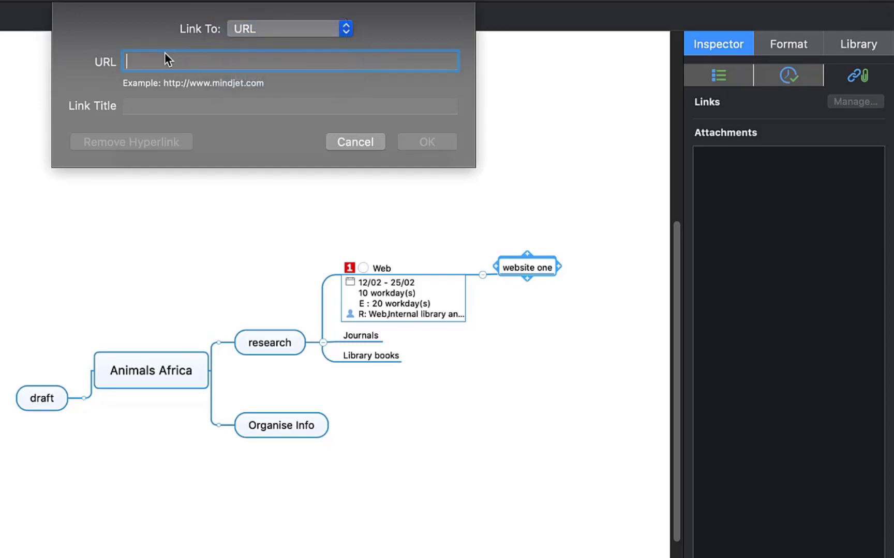
pyautogui.press('super+v')
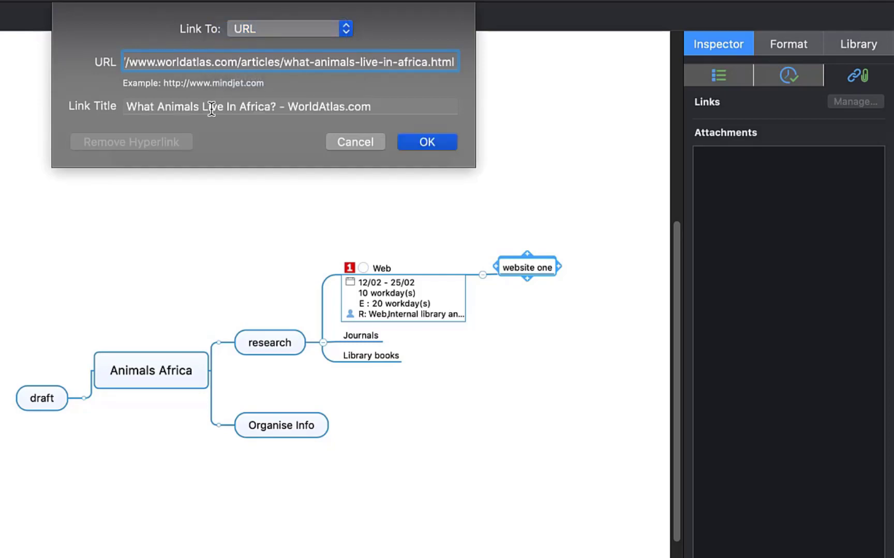
pyautogui.click(415, 142)
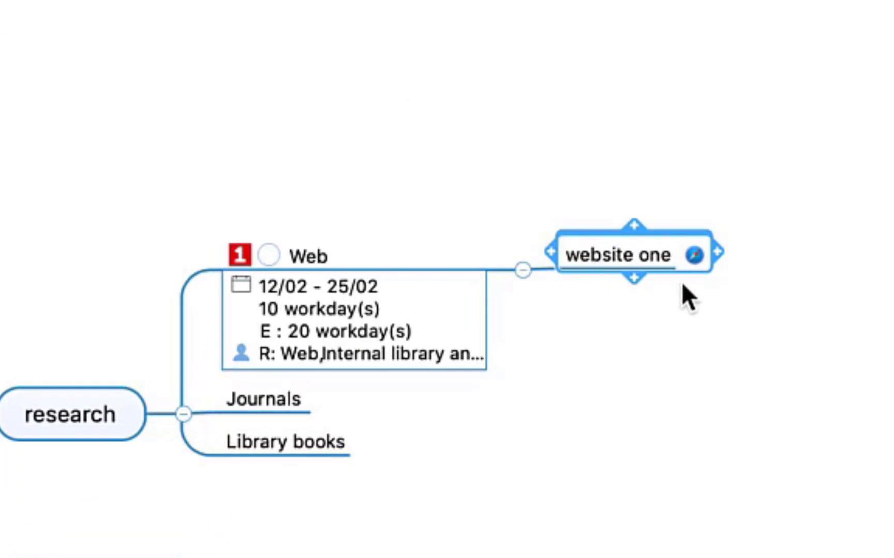
# Step: Follow the website one link to Safari and copy the Hippopotamus paragraph from "After the elephant" through "up to 16 hours, according to"
pyautogui.click(658, 241)
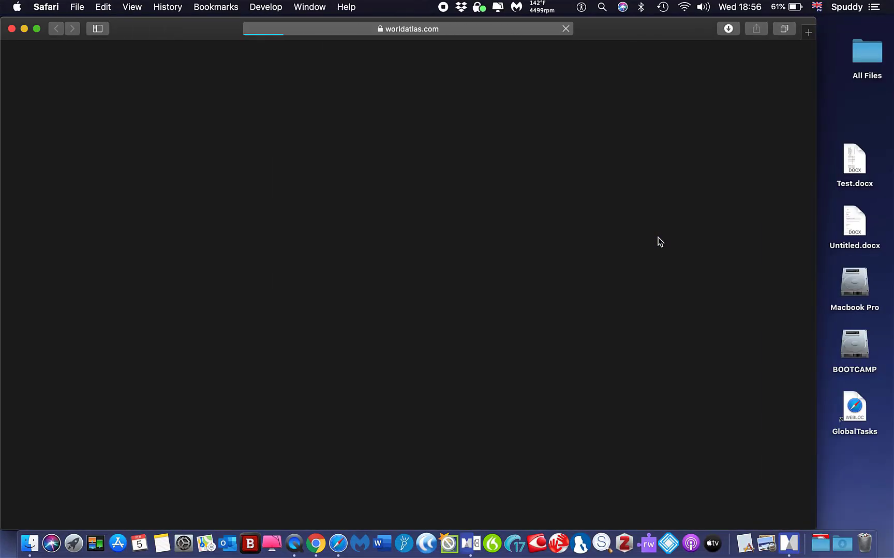
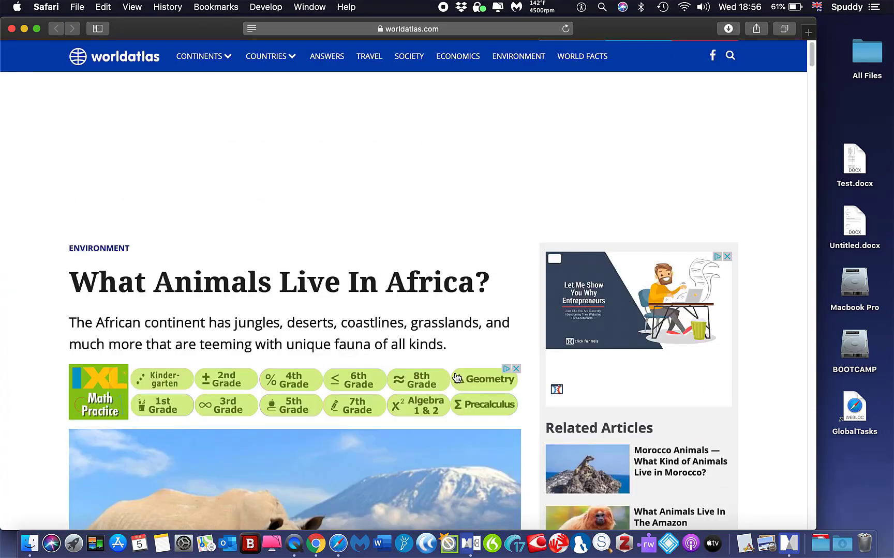
pyautogui.scroll(-15, 456, 376)
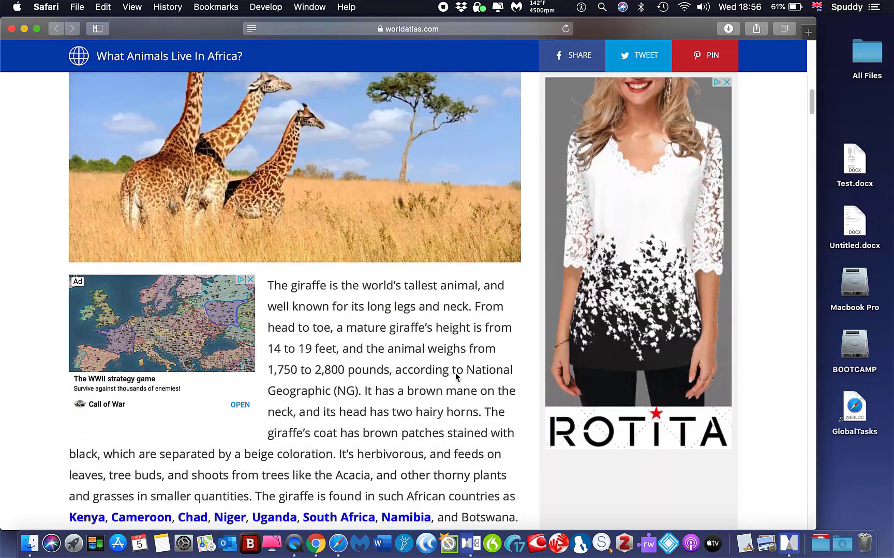
pyautogui.scroll(-3, 456, 377)
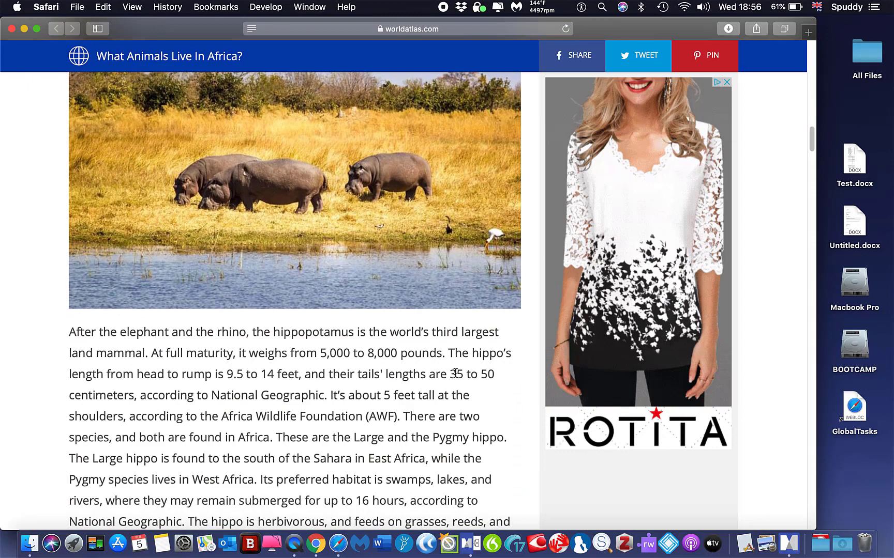
pyautogui.moveTo(69, 295); pyautogui.dragTo(484, 454)
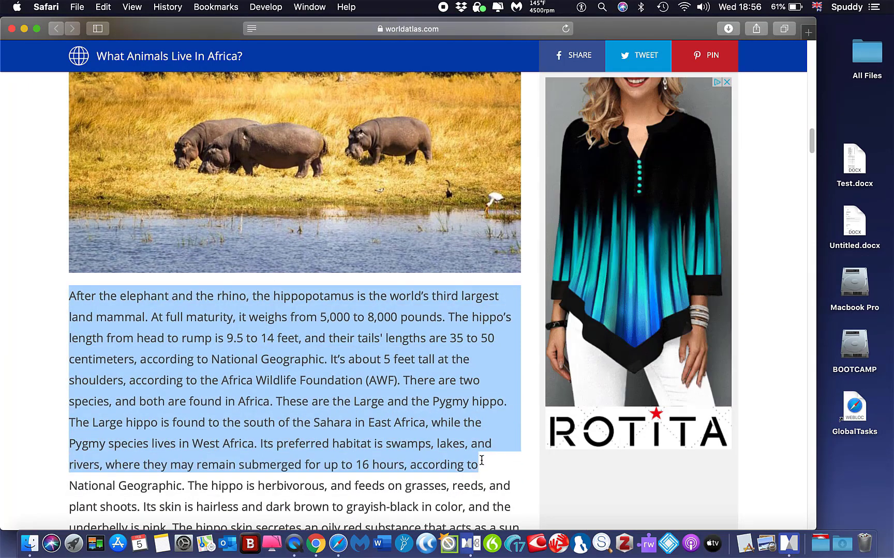
pyautogui.press('super+c')
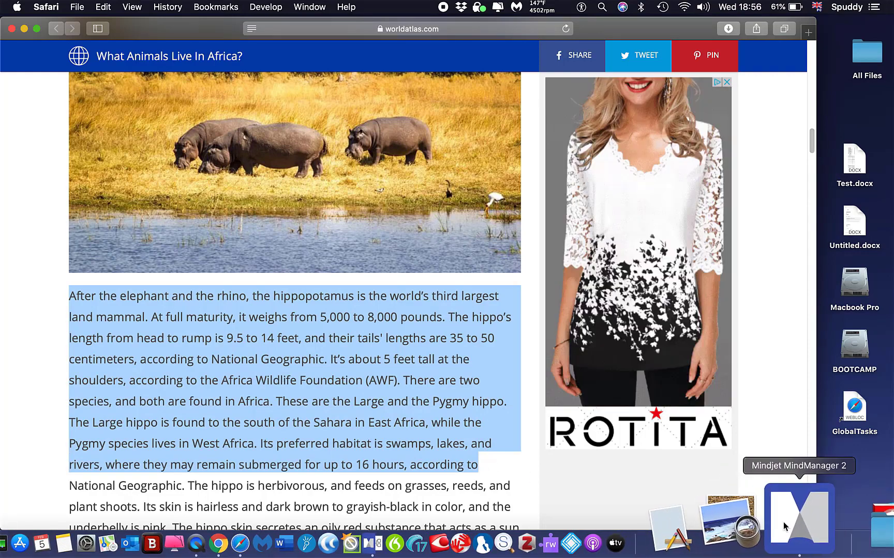
# Step: Switch back to Mindjet MindManager and add the copied hippopotamus text as a note on the website one topic
pyautogui.click(782, 521)
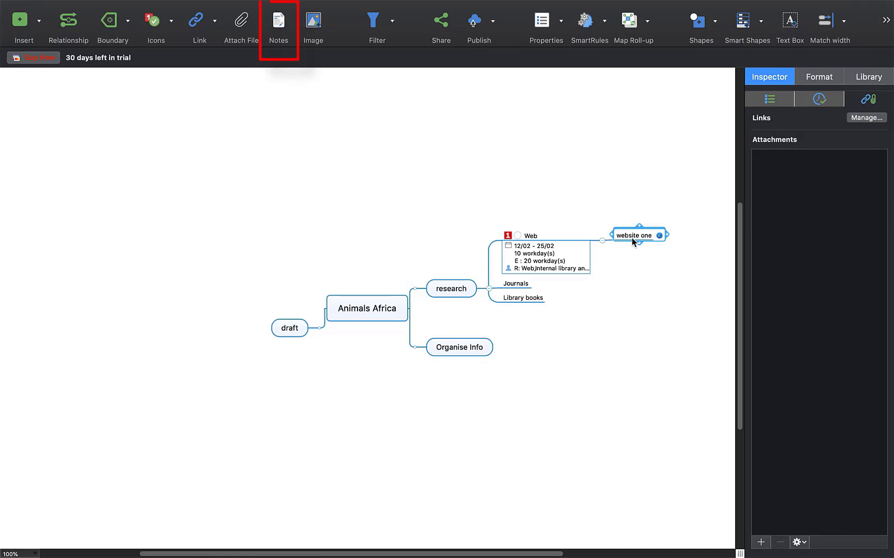
pyautogui.click(289, 35)
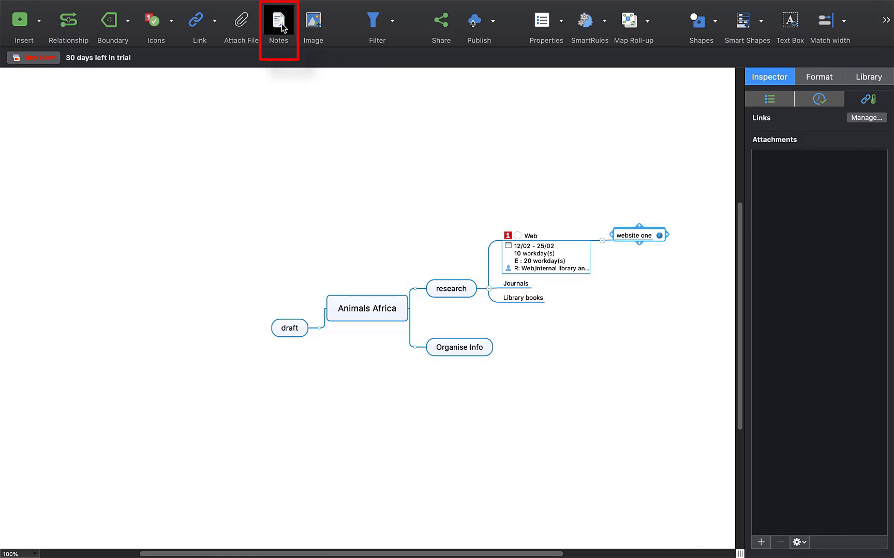
pyautogui.rightClick(633, 236)
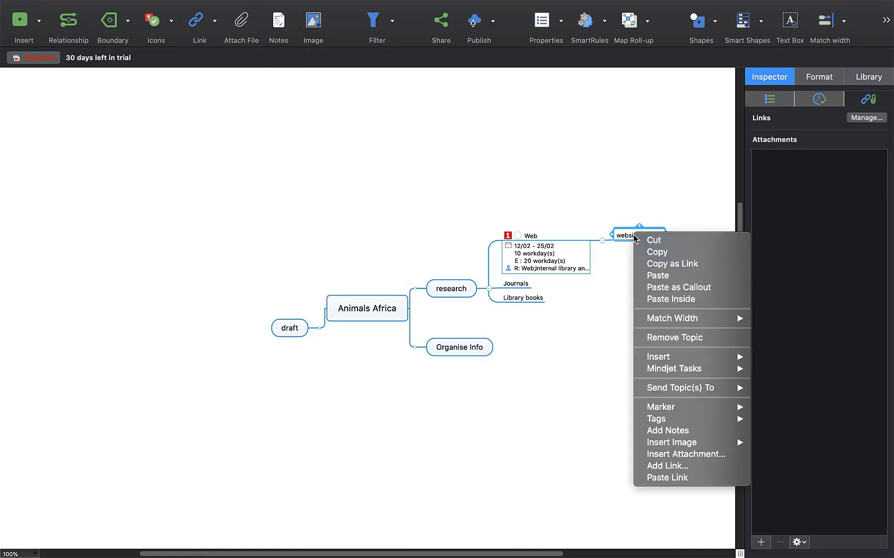
pyautogui.click(677, 429)
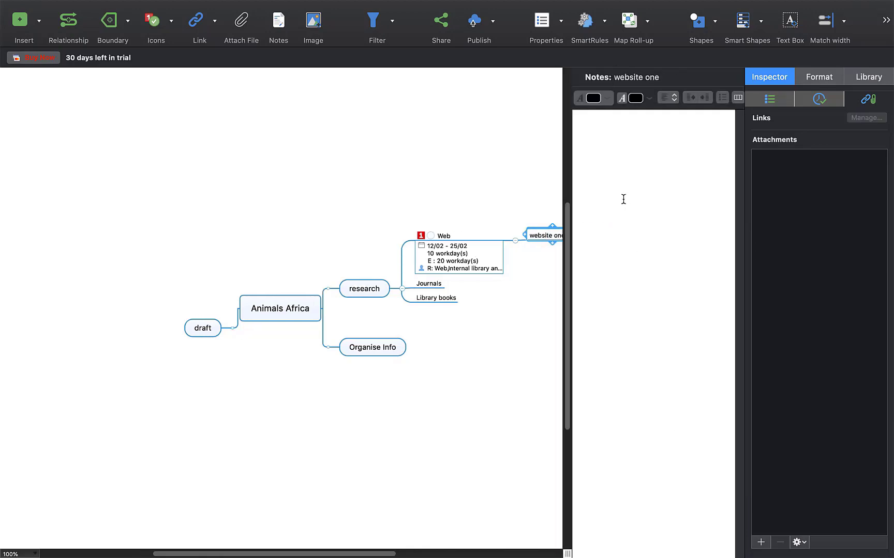
pyautogui.press('super+v')
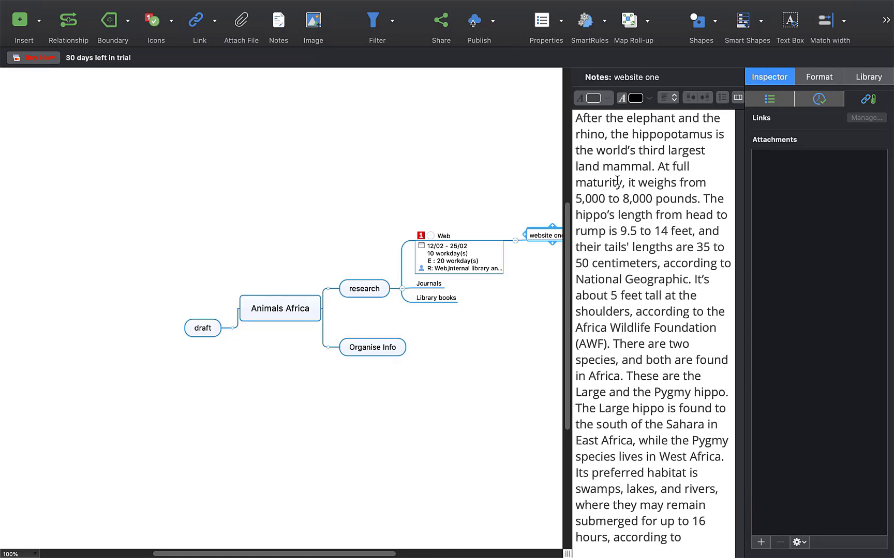
pyautogui.scroll(2, 671, 151)
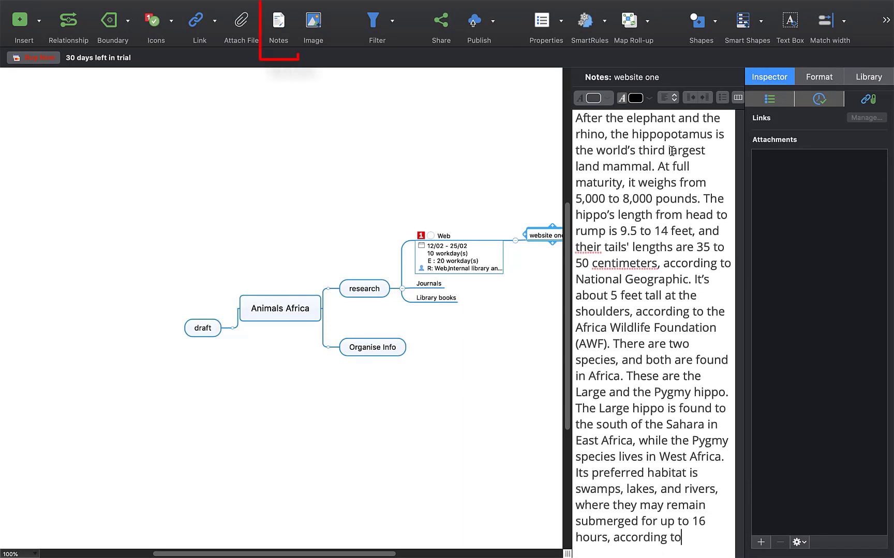
# Step: Hide the notes, reopen them from the website one topic to view the text, and hide them again
pyautogui.click(291, 34)
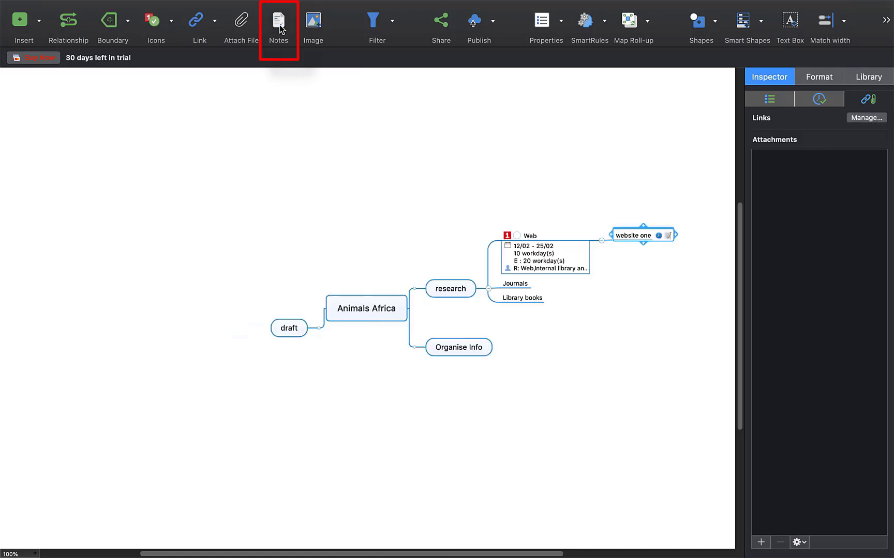
pyautogui.click(667, 237)
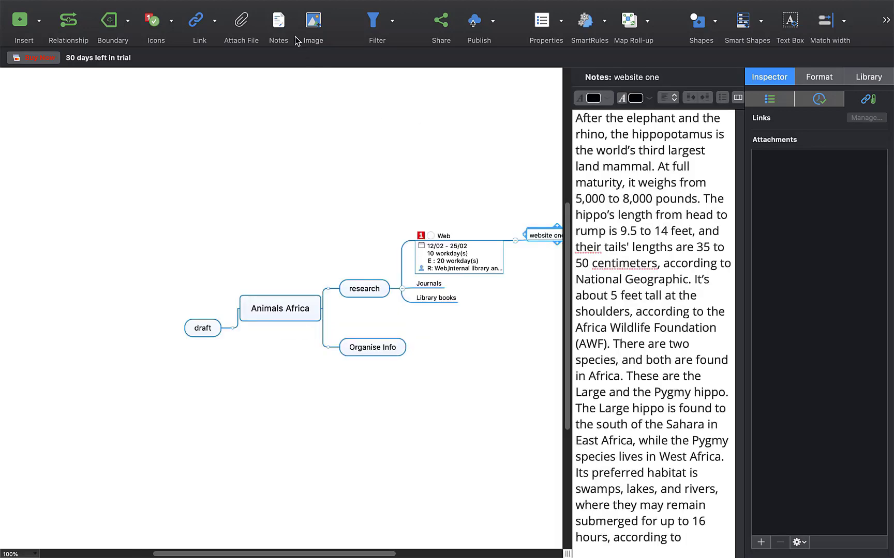
pyautogui.click(279, 24)
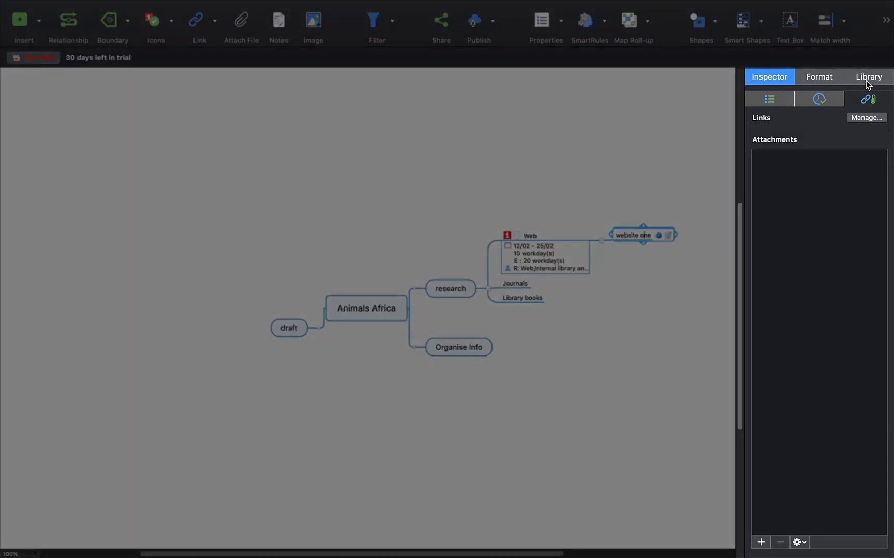
# Step: Look through the icon categories available in the library
pyautogui.click(868, 83)
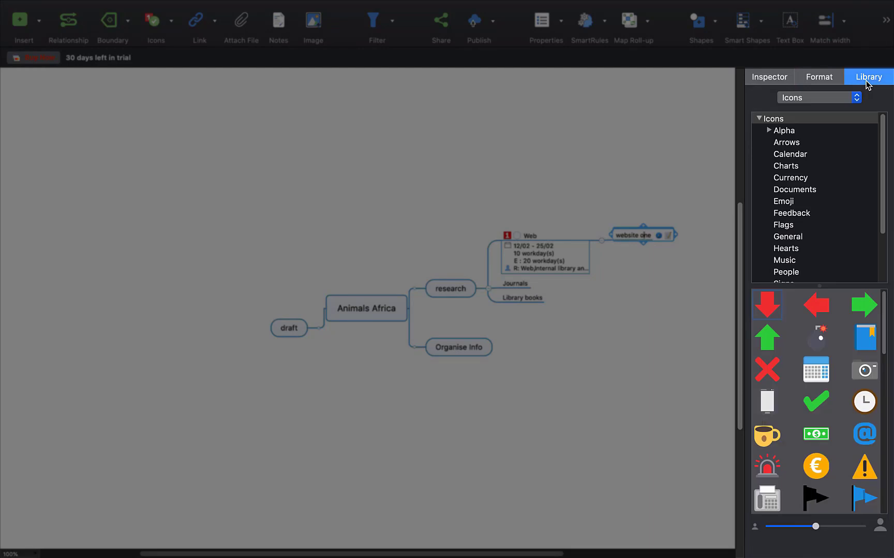
pyautogui.scroll(-3, 821, 192)
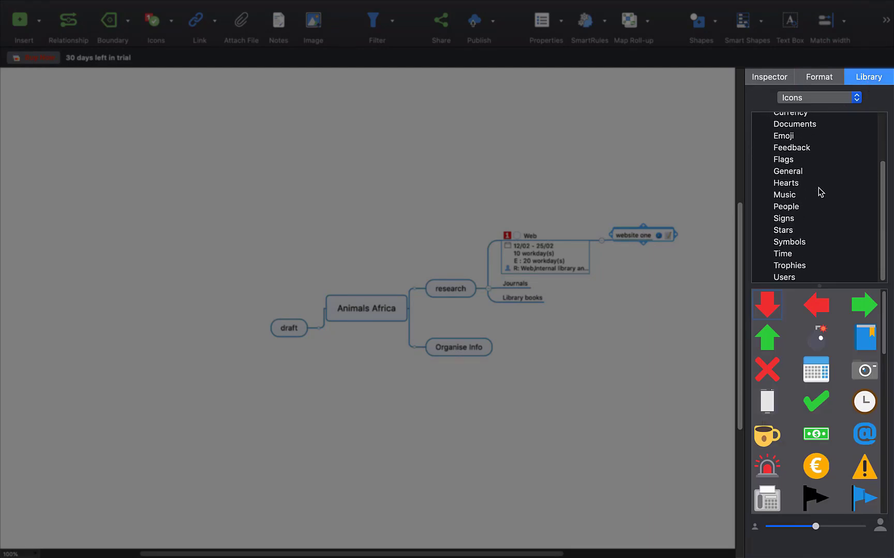
pyautogui.scroll(3, 817, 190)
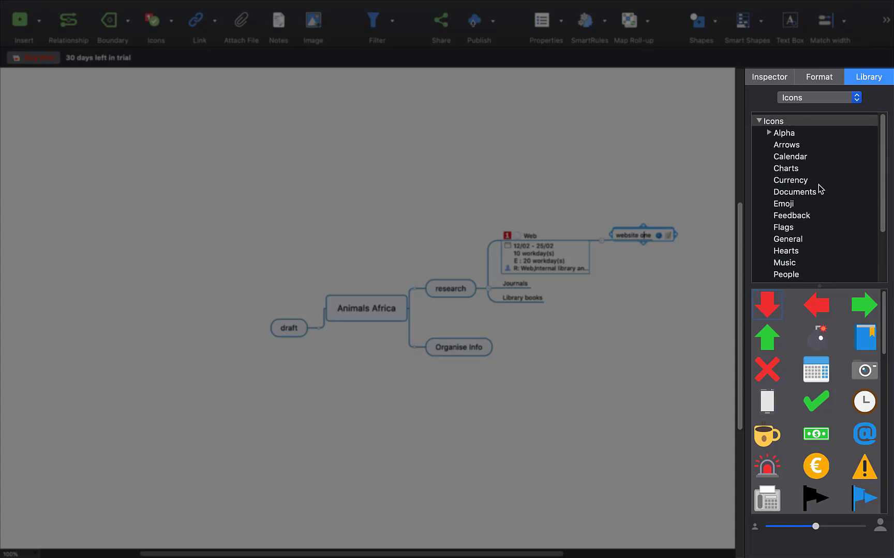
# Step: Search the library's images for "animals" and clear the search term
pyautogui.click(856, 98)
pyautogui.click(831, 109)
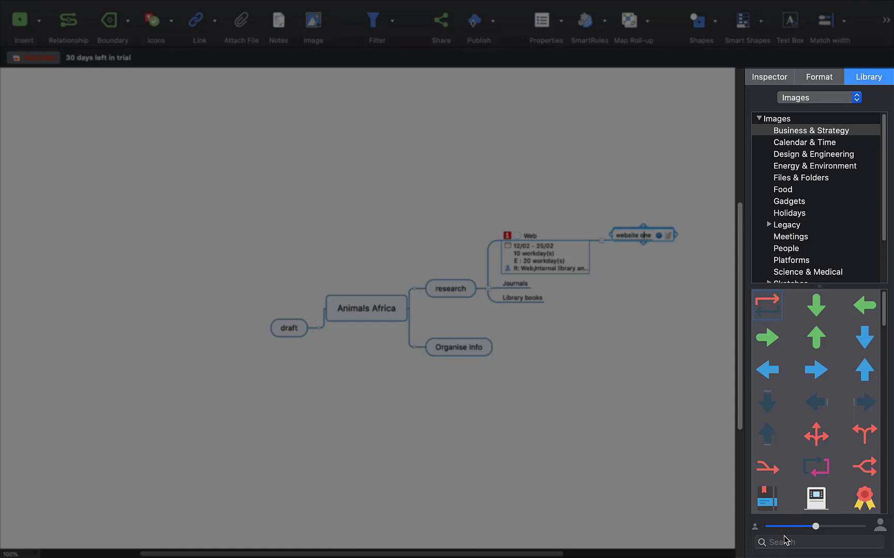
pyautogui.click(783, 541)
pyautogui.write('animals')
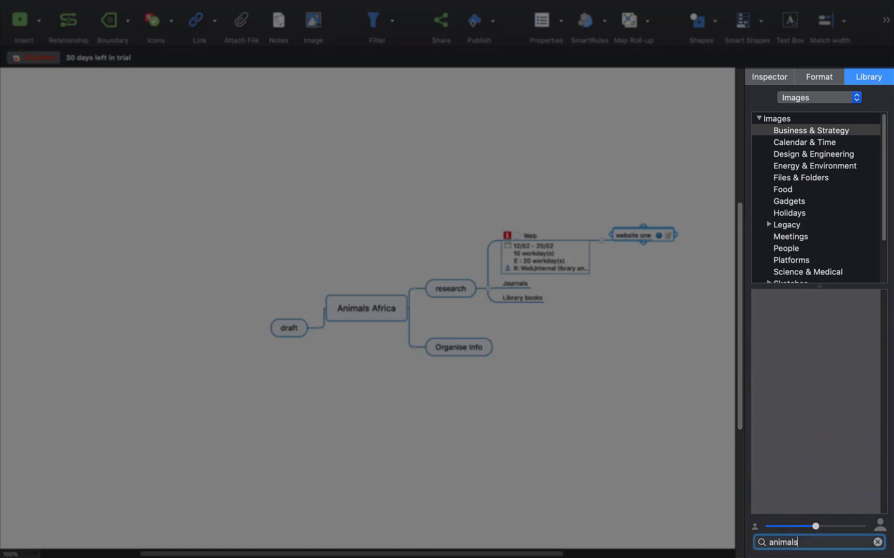
pyautogui.press('BackSpace')
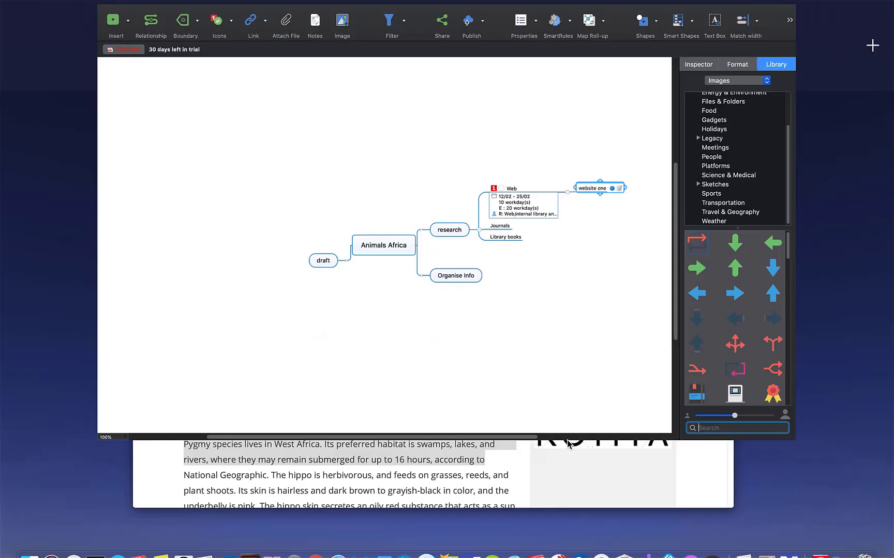
# Step: Switch to the WorldAtlas article in Safari and copy the image in the "10. Giraffe" section
pyautogui.hotkey('ctrl', 'Up')
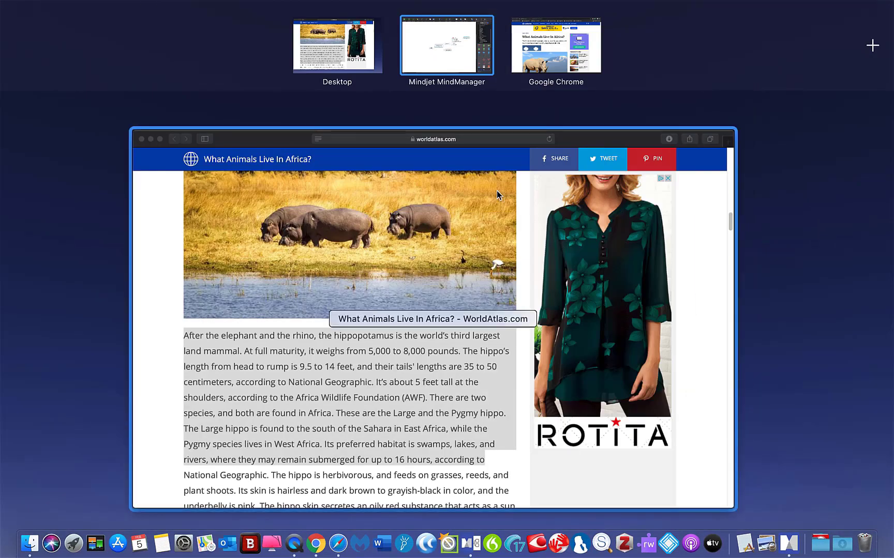
pyautogui.click(486, 223)
pyautogui.scroll(10, 356, 176)
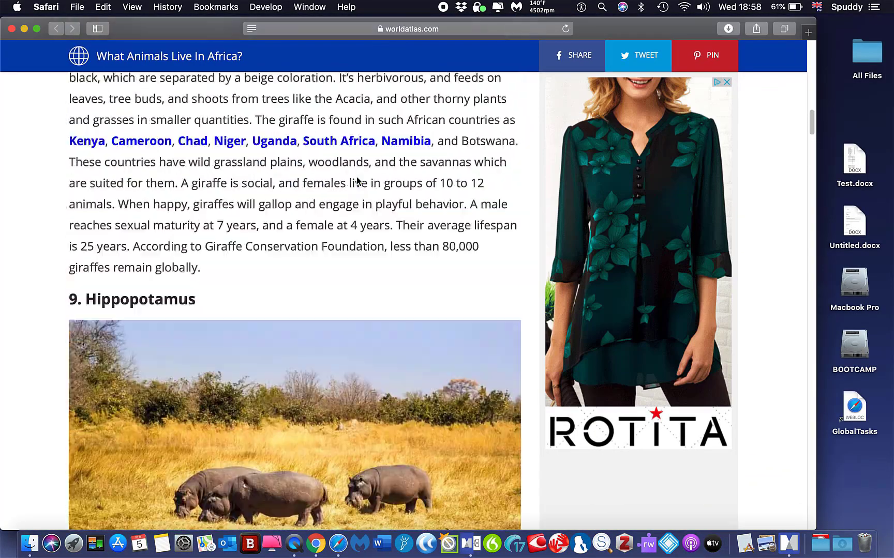
pyautogui.scroll(-1, 356, 177)
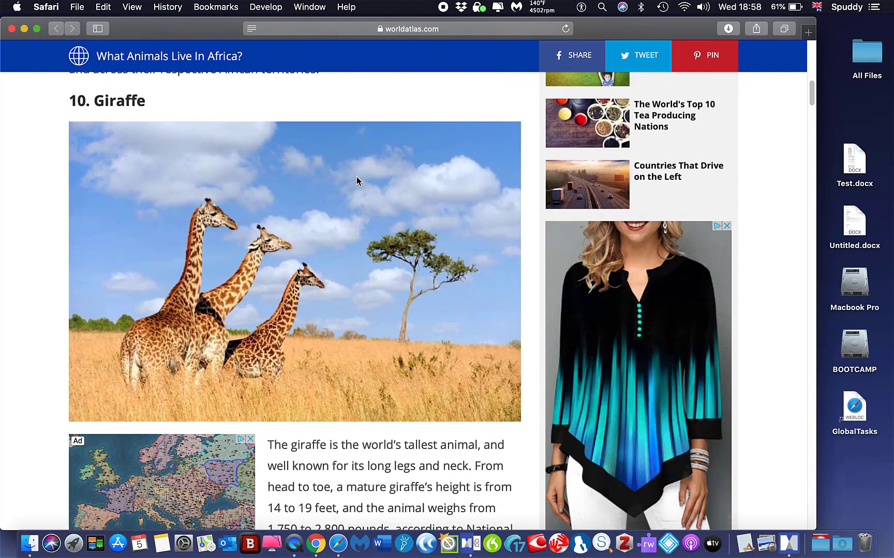
pyautogui.rightClick(254, 240)
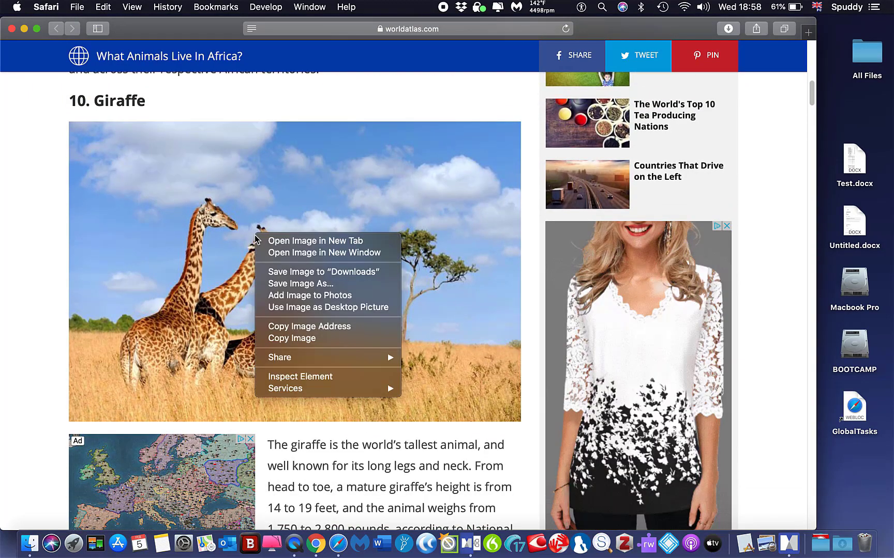
pyautogui.click(293, 338)
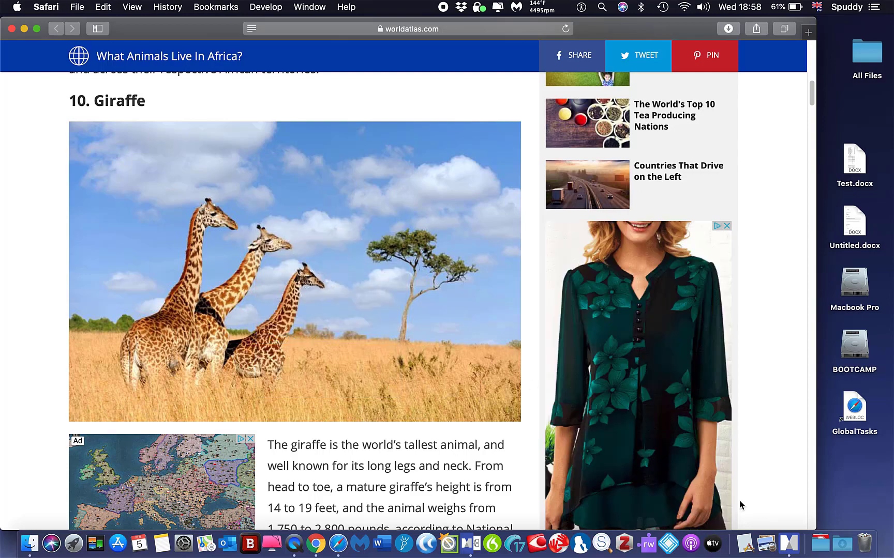
# Step: Switch back to MindManager and paste the copied giraffe image inside the website one topic
pyautogui.click(784, 535)
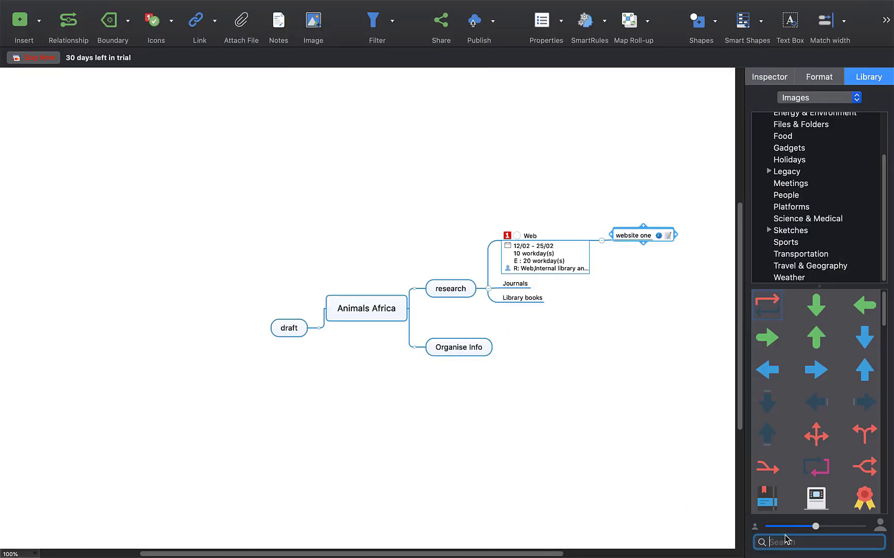
pyautogui.rightClick(639, 238)
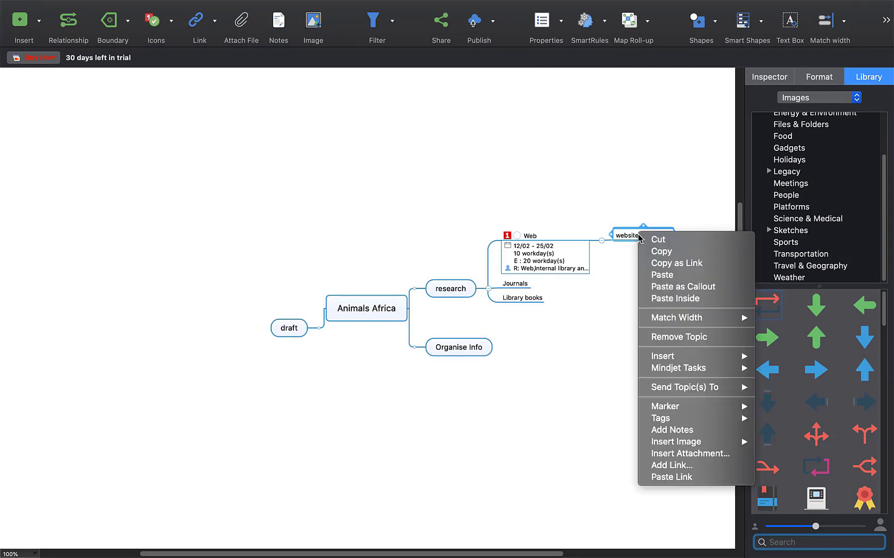
pyautogui.click(664, 299)
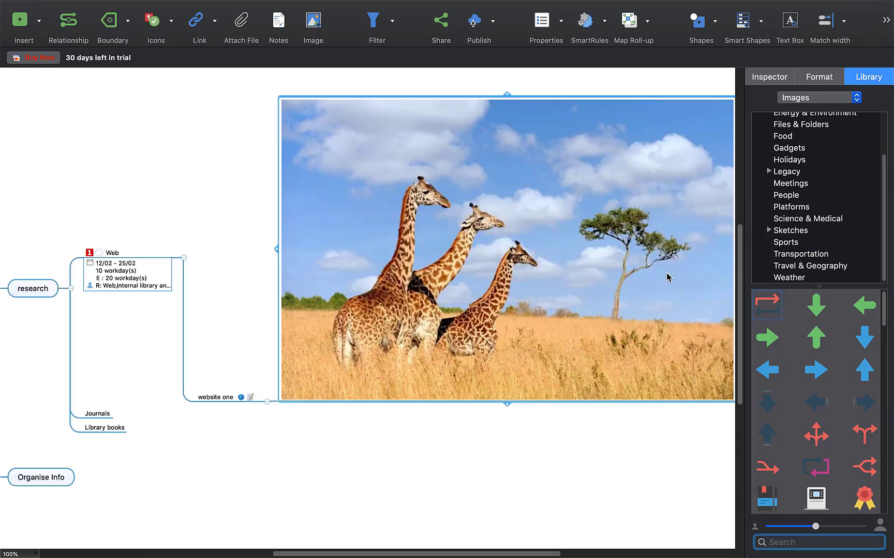
# Step: Shrink the pasted giraffe image proportionally to about a third of its original width
pyautogui.click(666, 277)
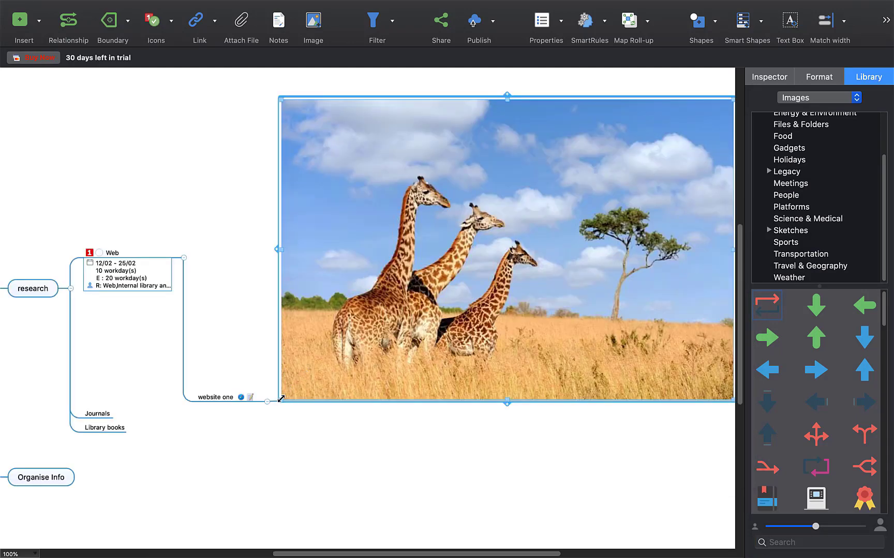
pyautogui.moveTo(281, 399); pyautogui.dragTo(554, 193)
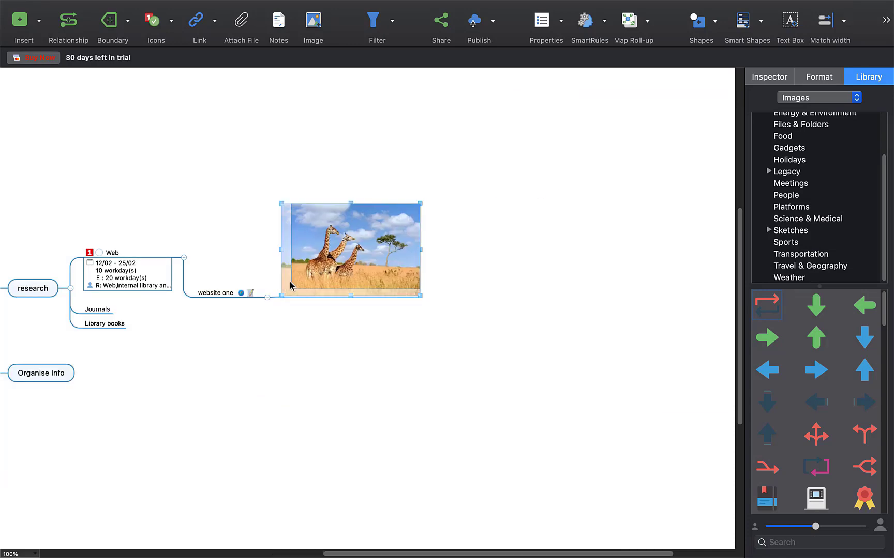
pyautogui.moveTo(285, 294); pyautogui.dragTo(281, 296)
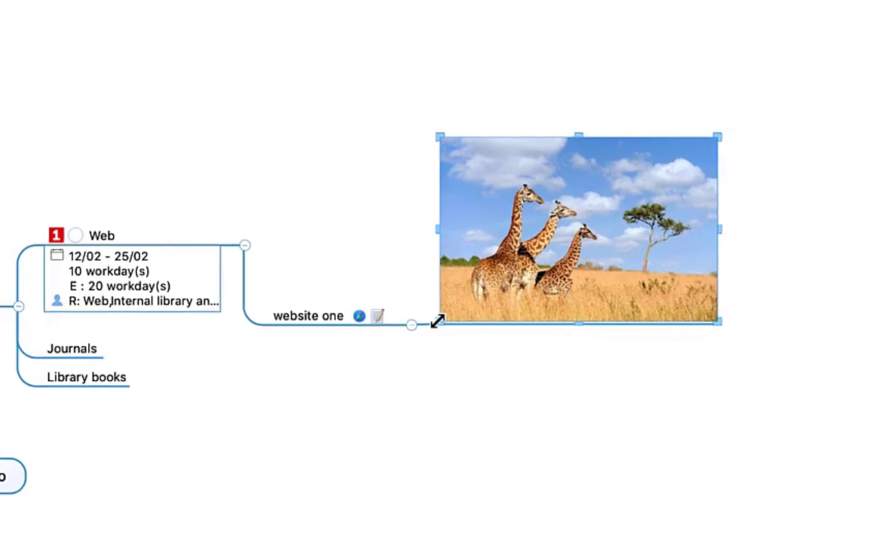
pyautogui.moveTo(437, 320); pyautogui.dragTo(437, 320)
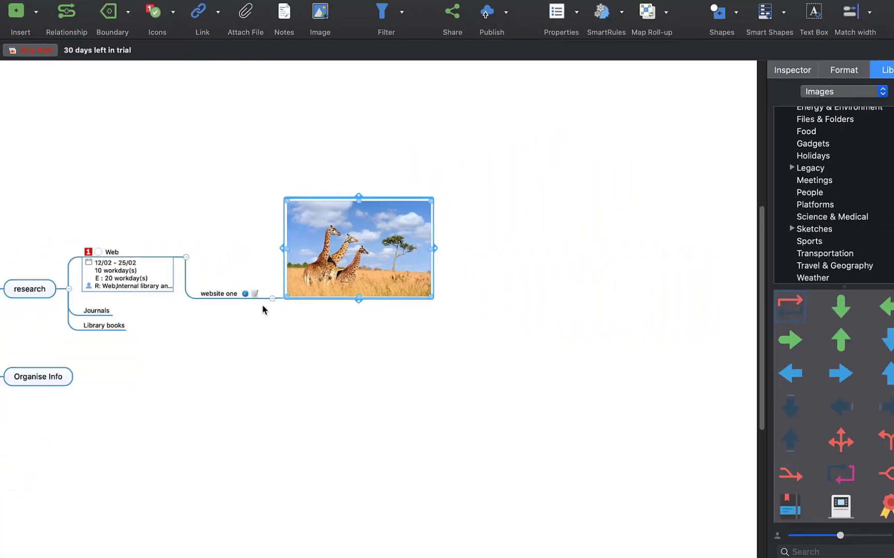
# Step: Attach the Fall-wallpaper image file from the Documents folder to the Web topic
pyautogui.click(111, 256)
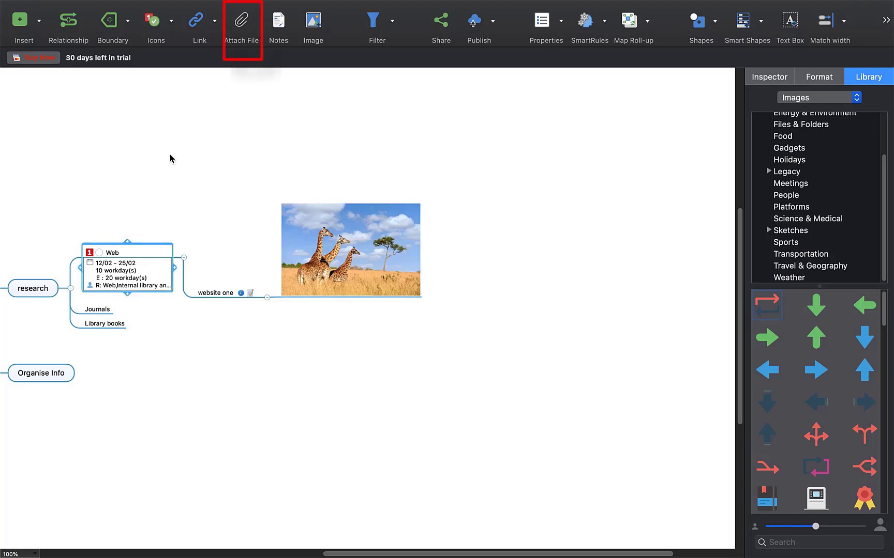
pyautogui.click(242, 29)
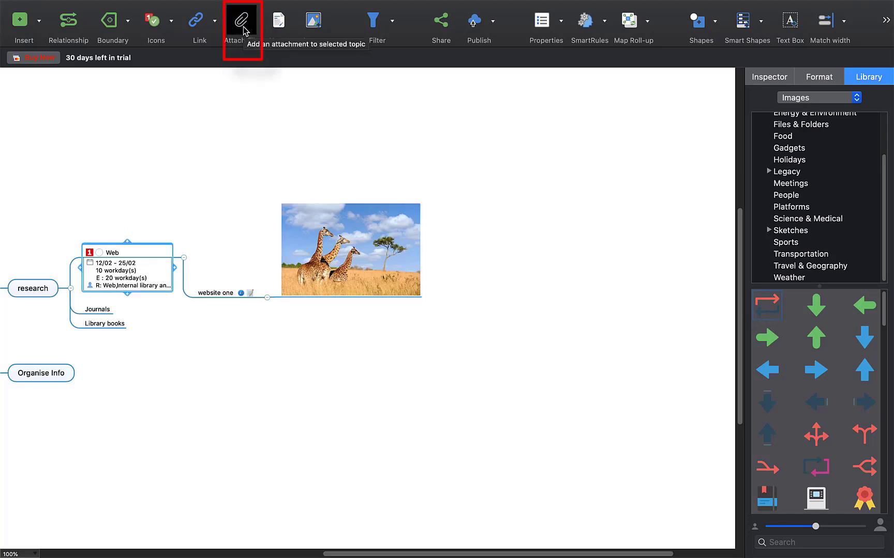
pyautogui.click(134, 271)
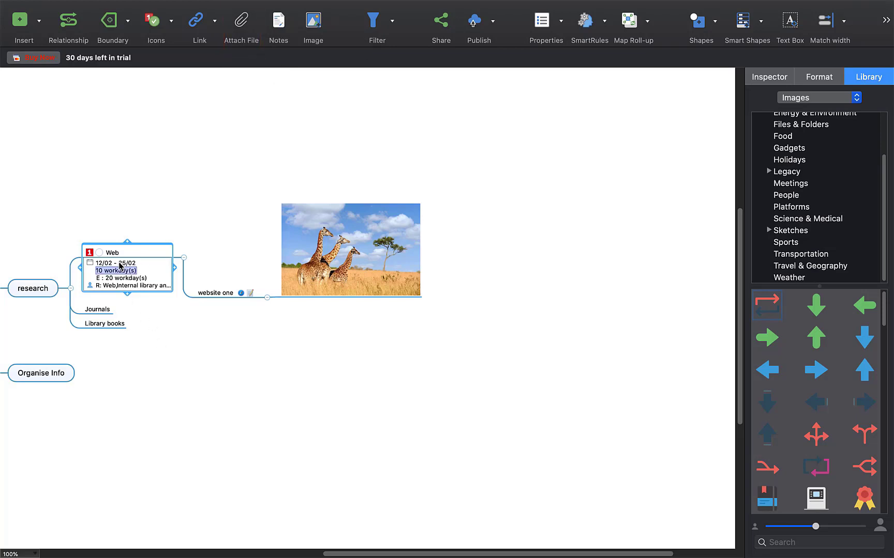
pyautogui.rightClick(115, 256)
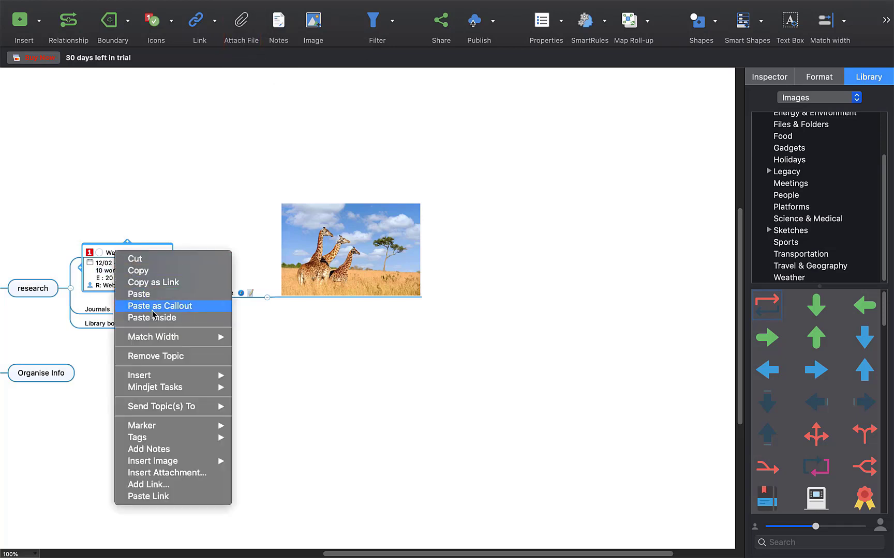
pyautogui.moveTo(160, 344)
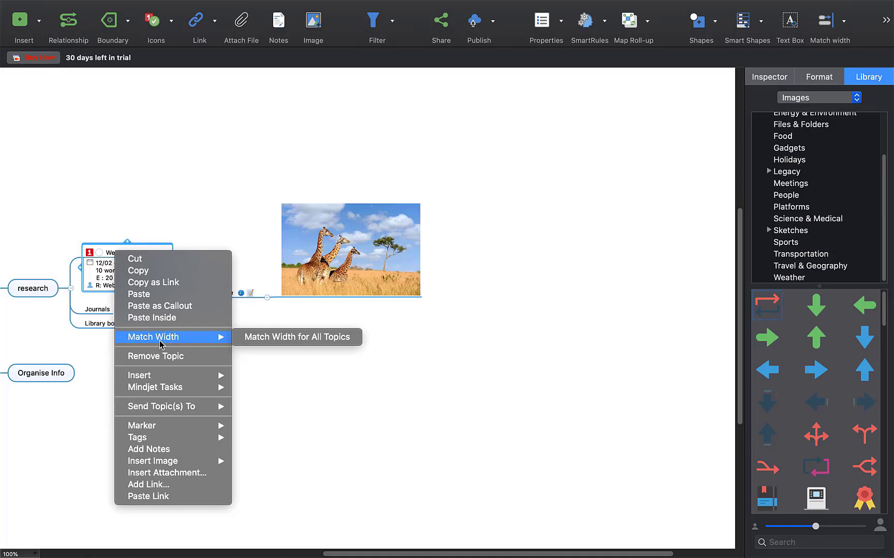
pyautogui.click(192, 474)
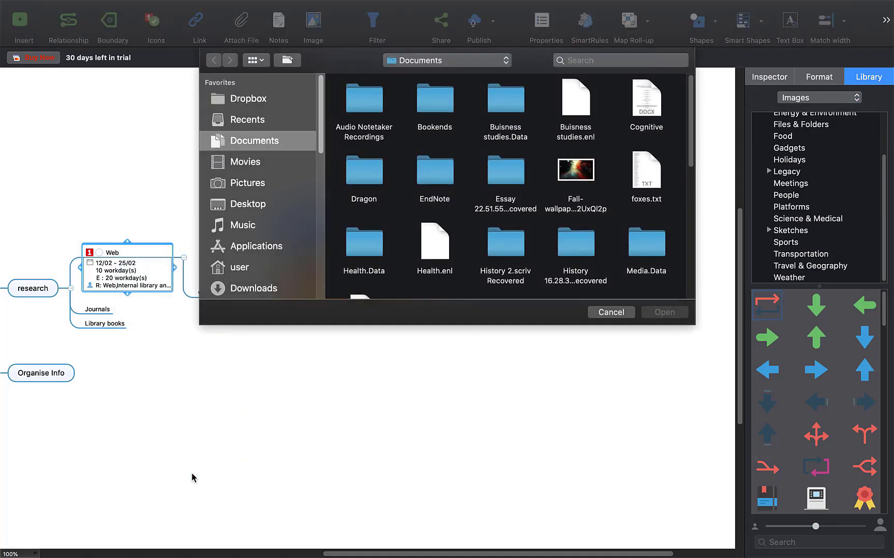
pyautogui.click(579, 176)
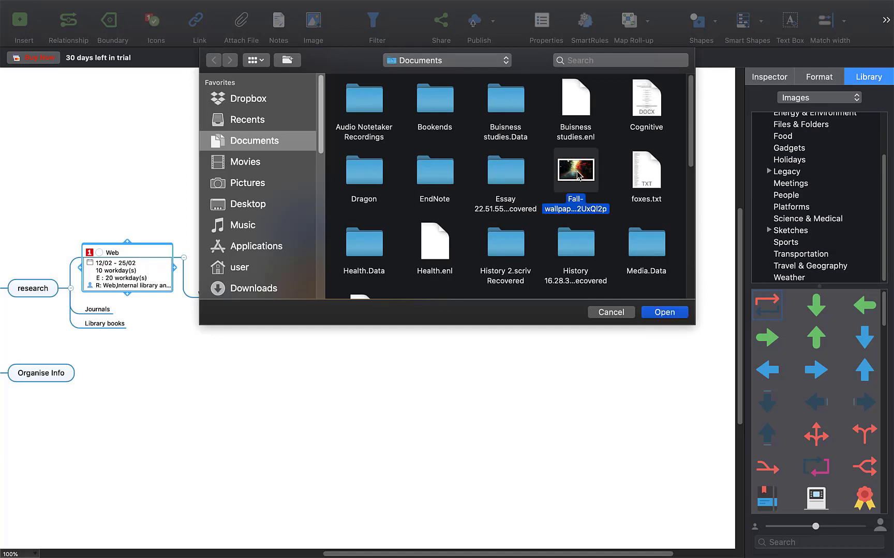
pyautogui.click(665, 312)
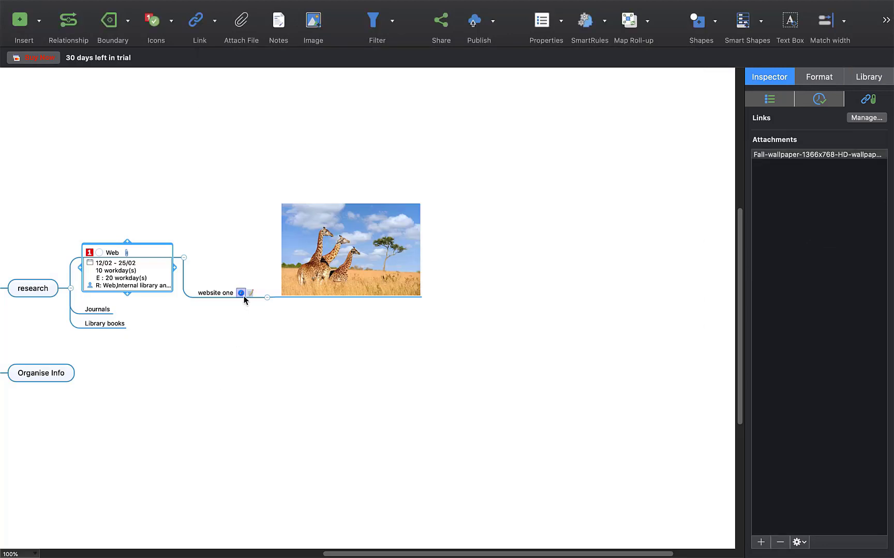
pyautogui.moveTo(240, 294)
pyautogui.moveTo(131, 257)
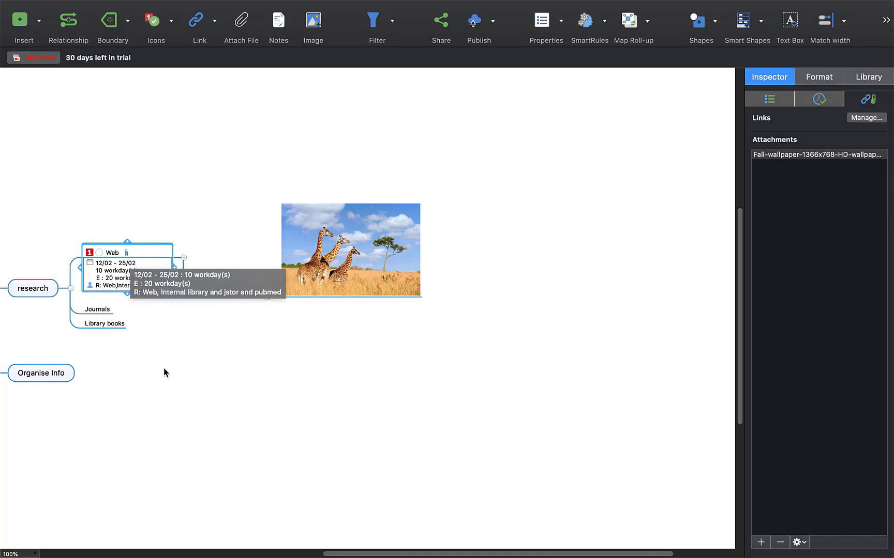
# Step: Format the central Animals Africa topic with a red line colour and a blue fill
pyautogui.hscroll(-5, 164, 367)
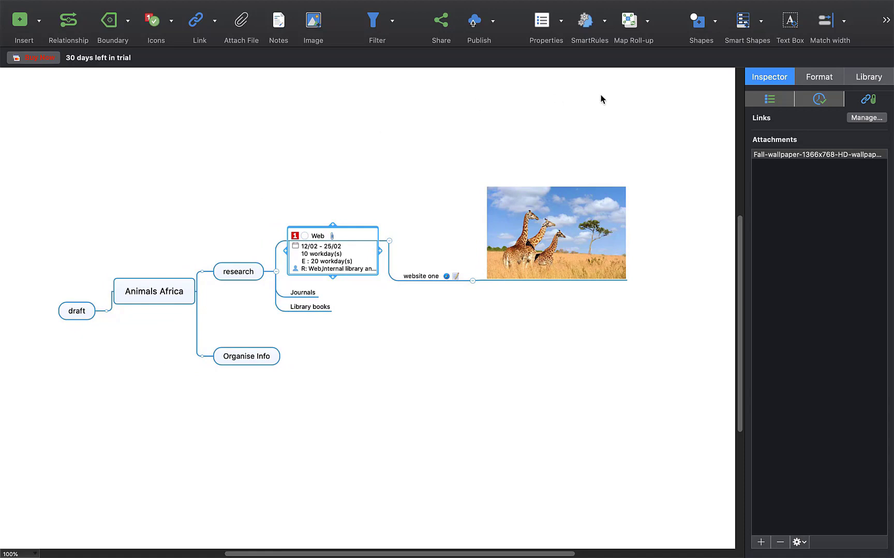
pyautogui.click(825, 76)
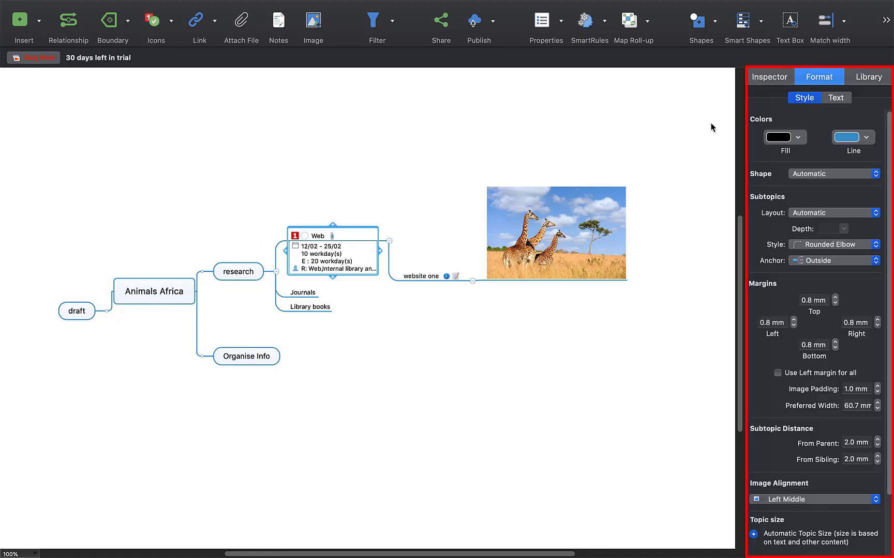
pyautogui.click(158, 291)
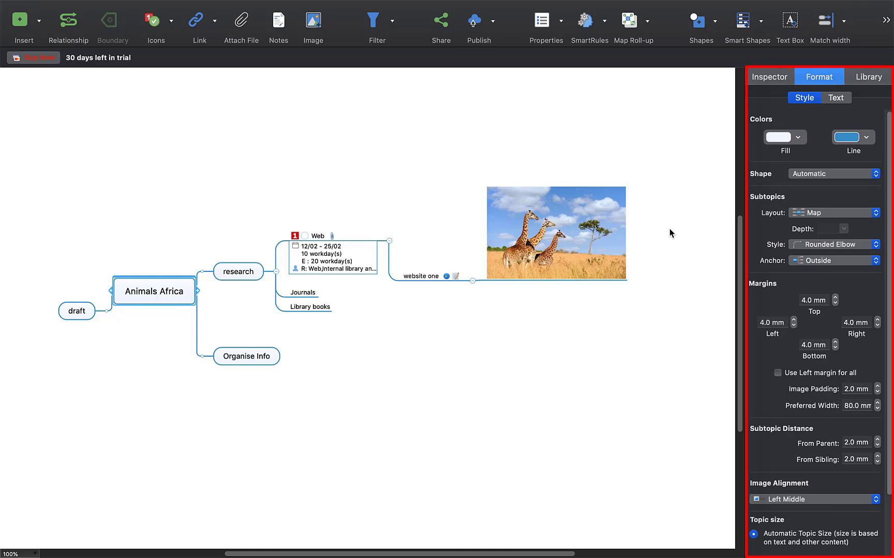
pyautogui.click(867, 136)
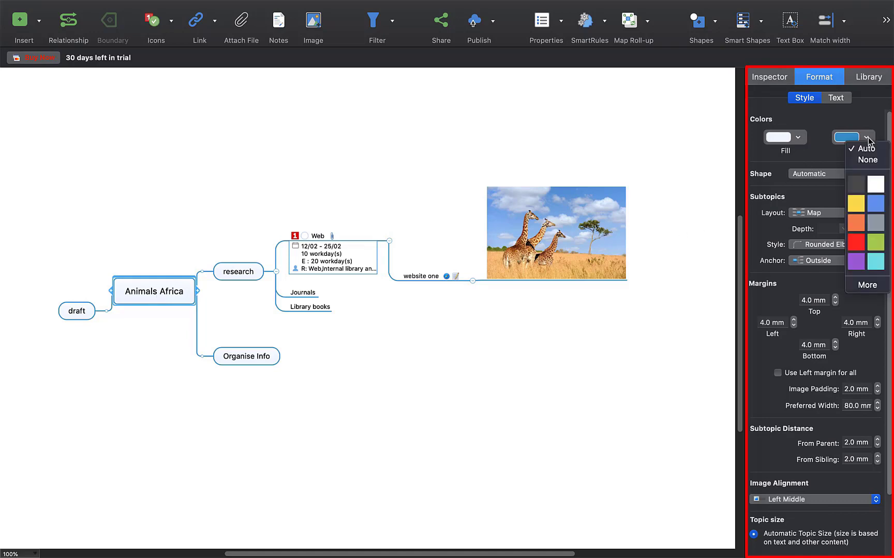
pyautogui.click(854, 244)
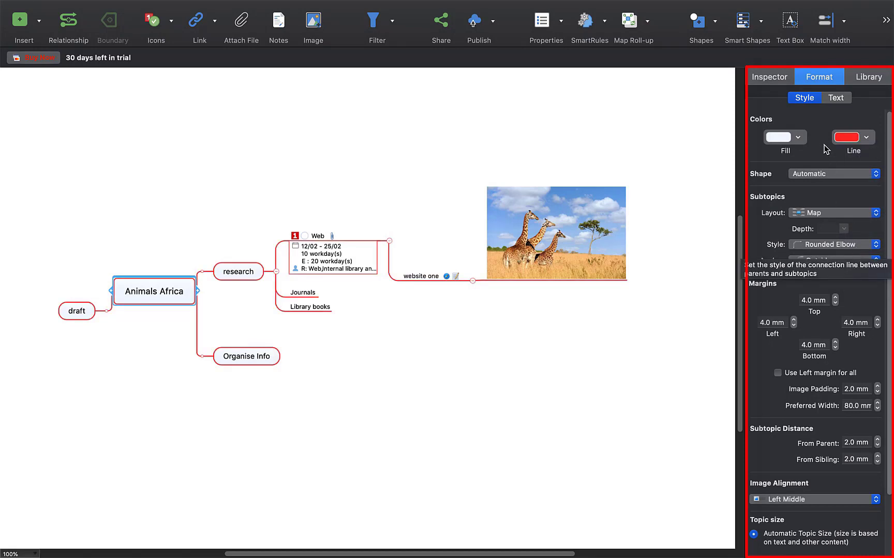
pyautogui.click(800, 137)
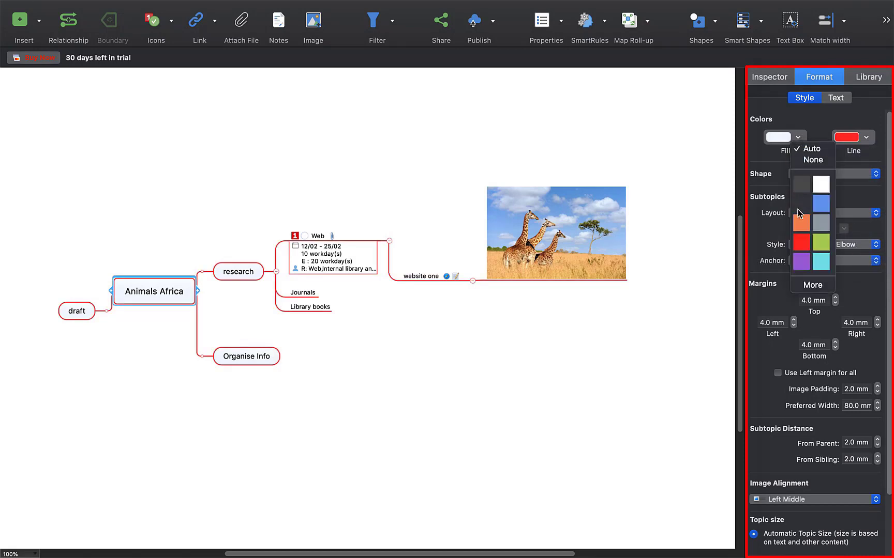
pyautogui.click(821, 205)
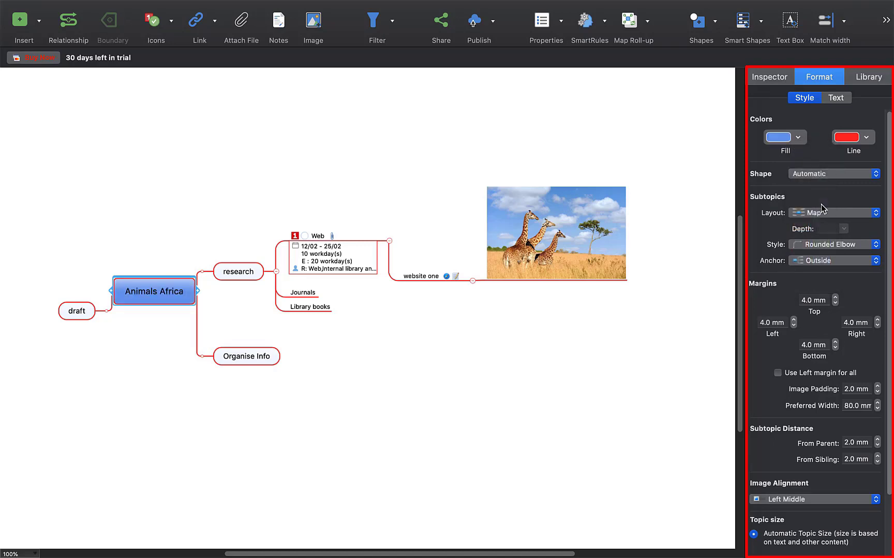
# Step: Change the font of the Animals Africa topic text to Raanana
pyautogui.click(840, 103)
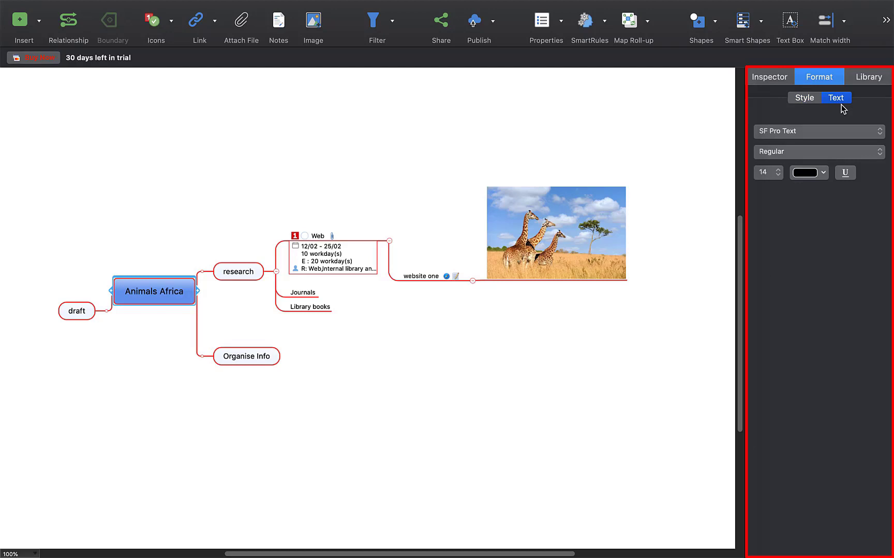
pyautogui.click(805, 130)
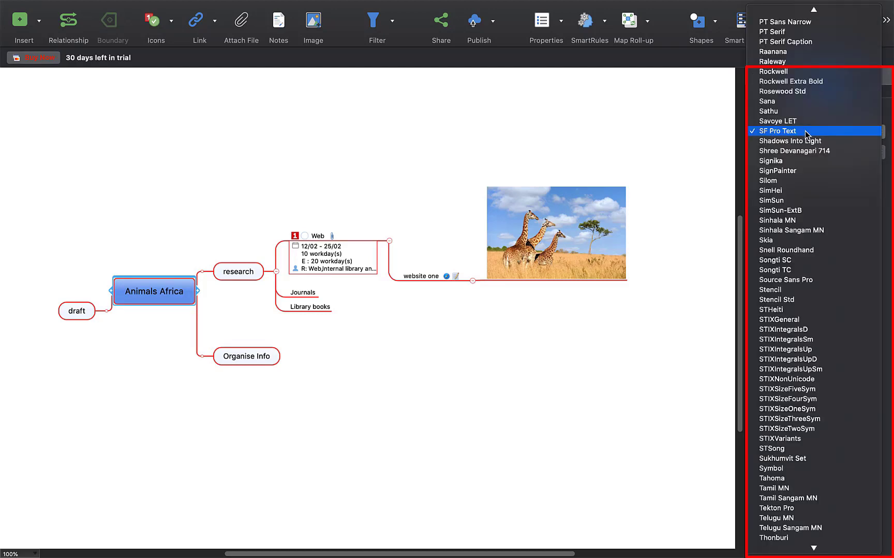
pyautogui.click(790, 53)
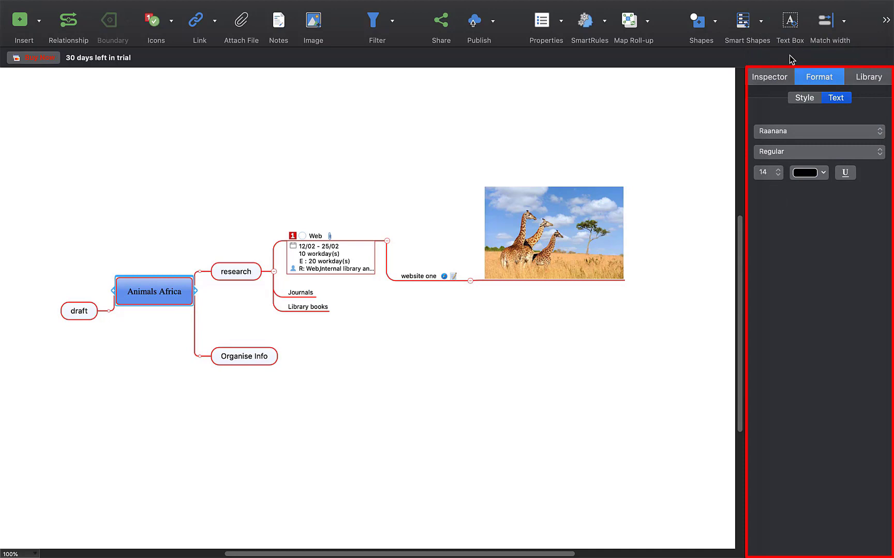
pyautogui.click(799, 102)
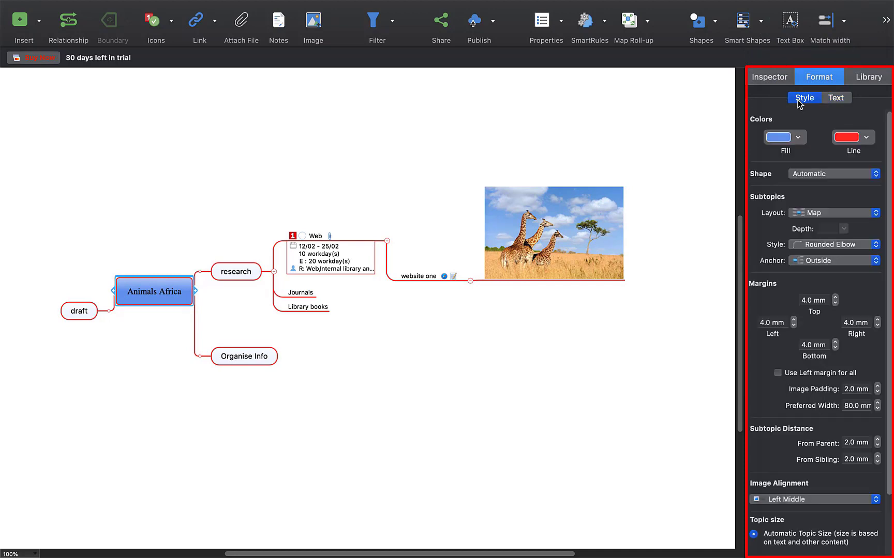
pyautogui.click(773, 78)
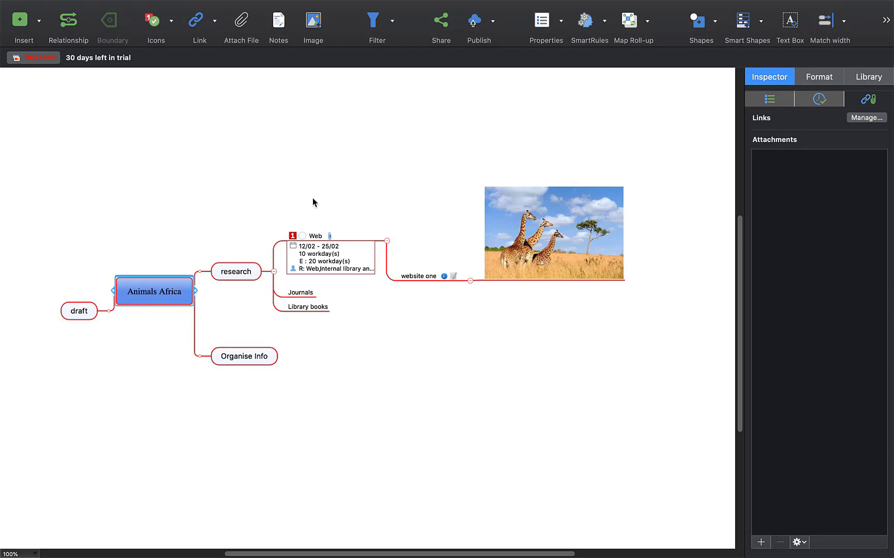
# Step: Save the map as Animals Africa in the Documents folder in MindManager Map format
pyautogui.moveTo(111, 4)
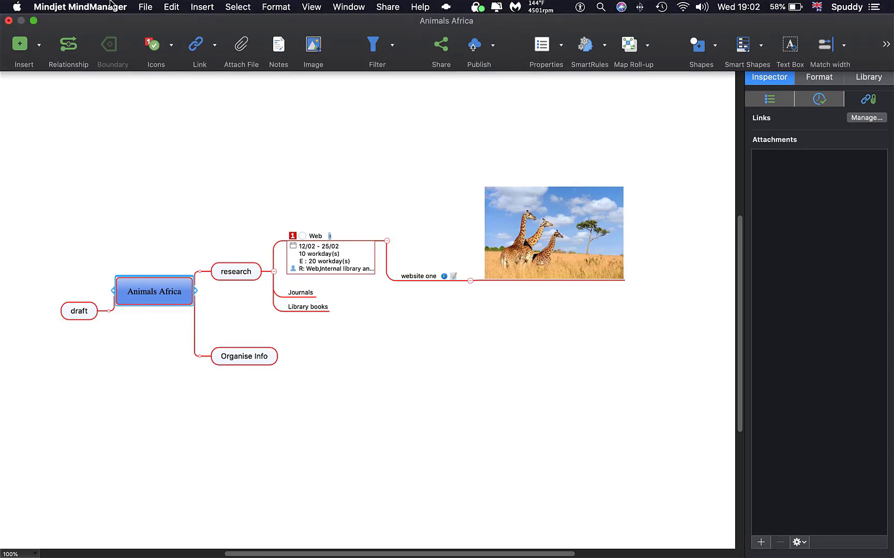
pyautogui.click(145, 7)
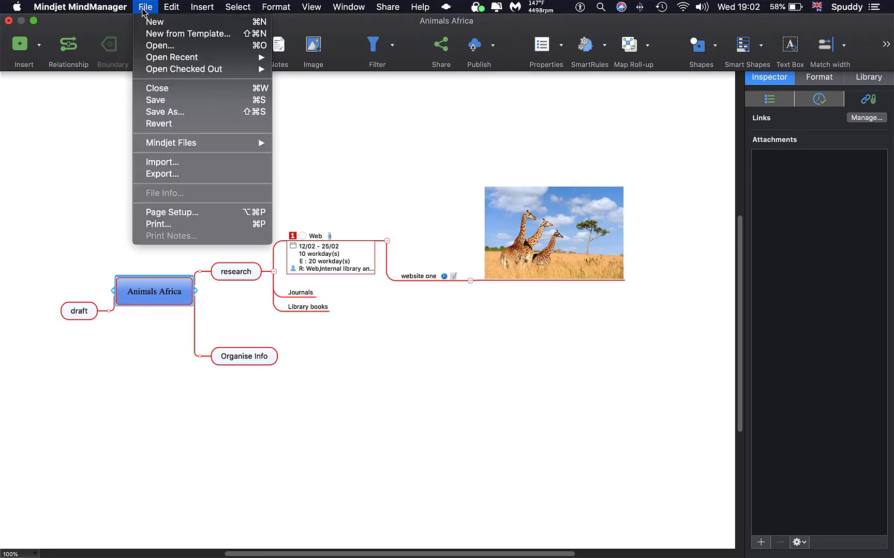
pyautogui.click(163, 113)
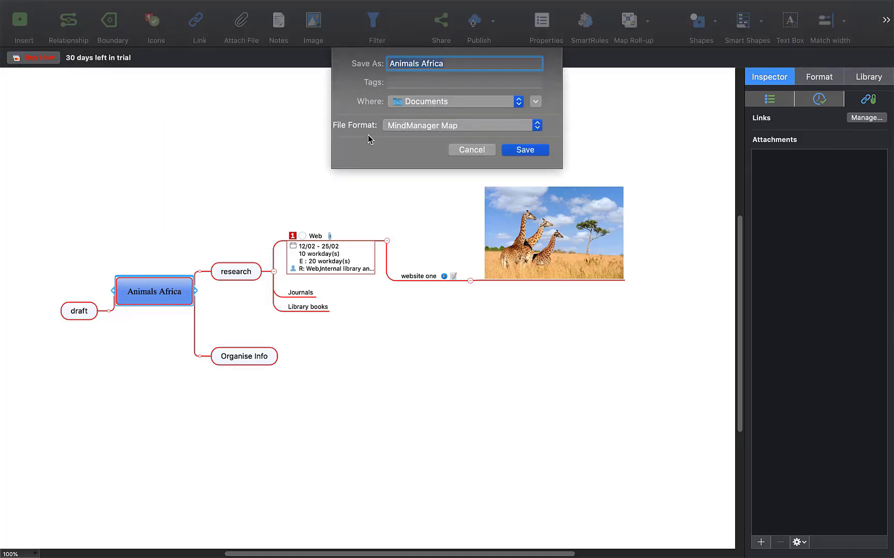
pyautogui.click(519, 151)
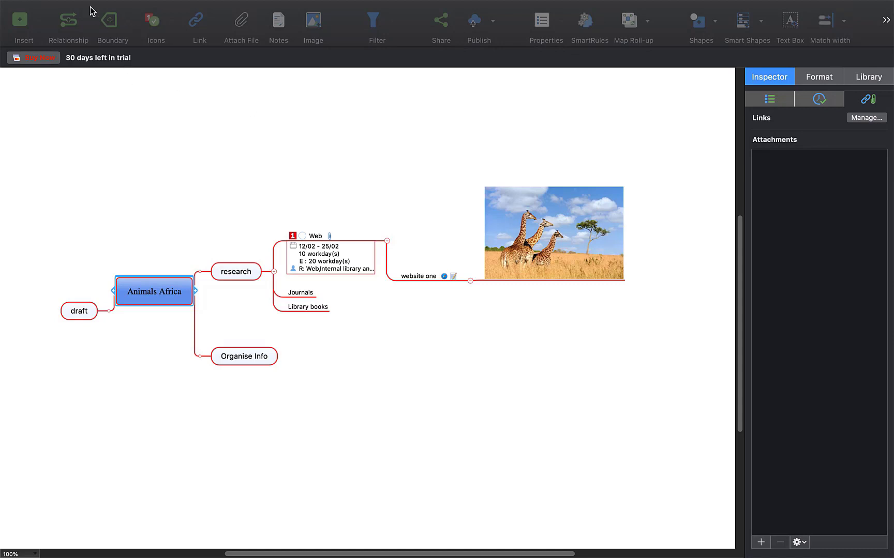
# Step: Open the map's export options and review the Word, Image/PDF and Text/Outline formats
pyautogui.moveTo(72, 4)
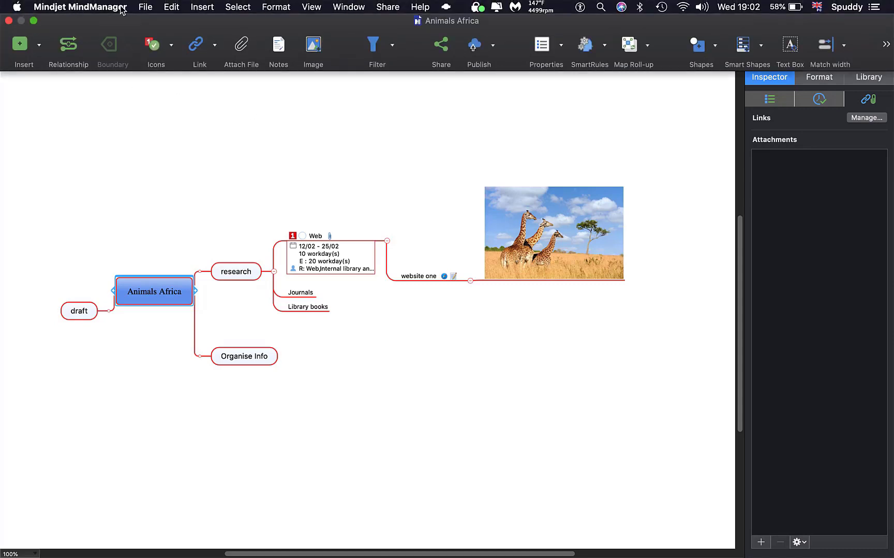
pyautogui.click(144, 7)
pyautogui.click(174, 176)
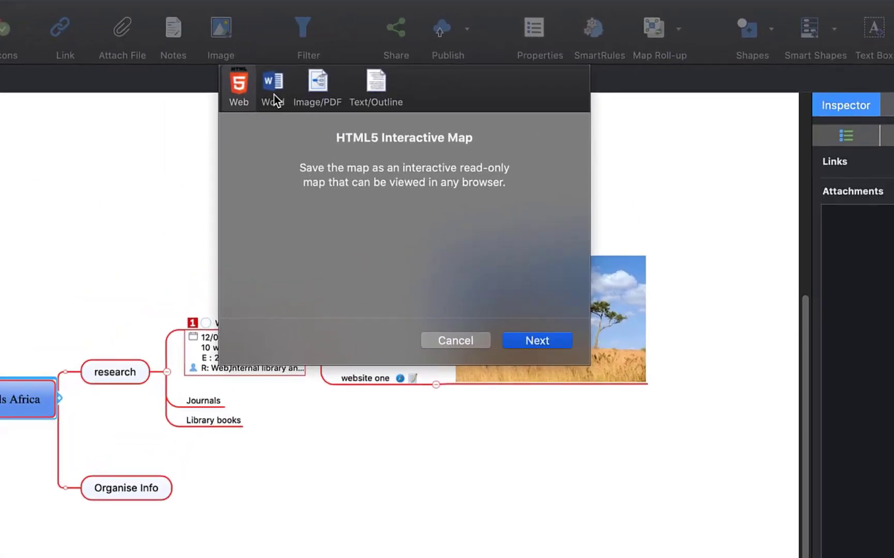
pyautogui.click(273, 95)
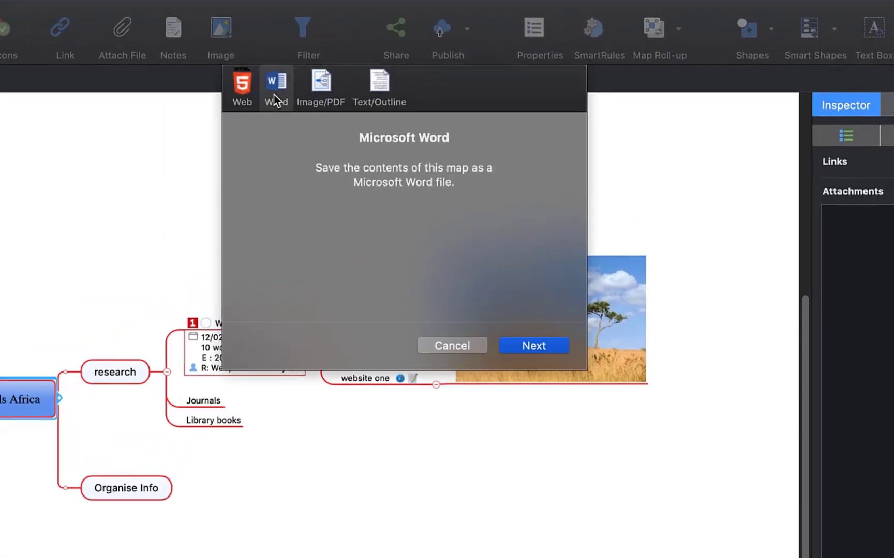
pyautogui.click(316, 89)
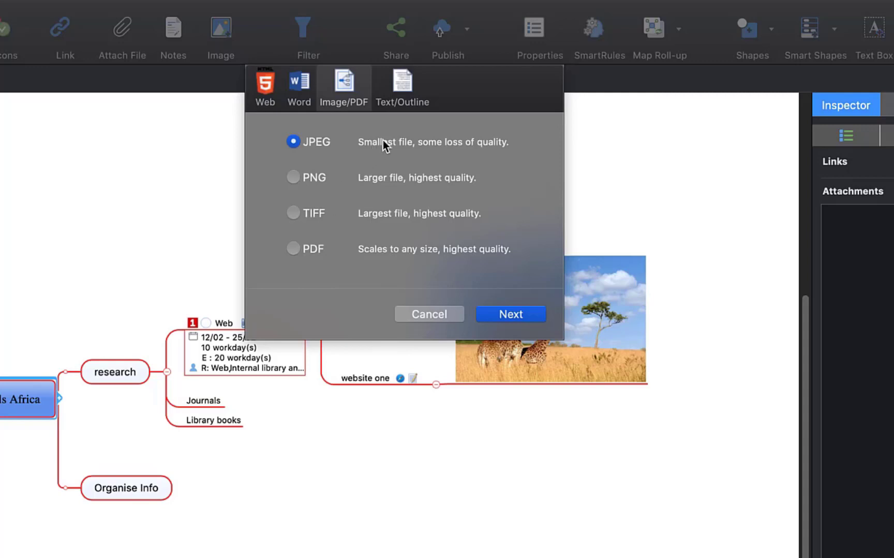
pyautogui.click(399, 97)
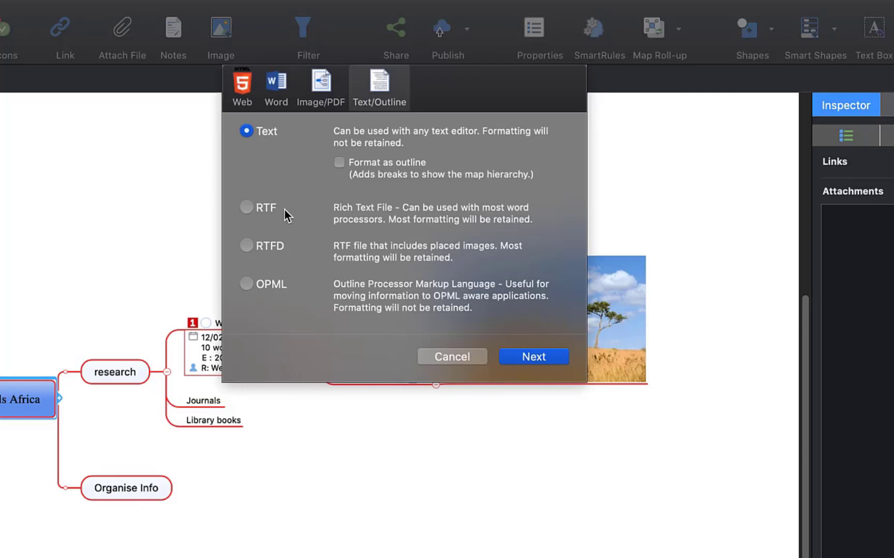
# Step: Export the map as a Microsoft Word document with the default content options, named Animals Africa, to the Desktop
pyautogui.click(281, 88)
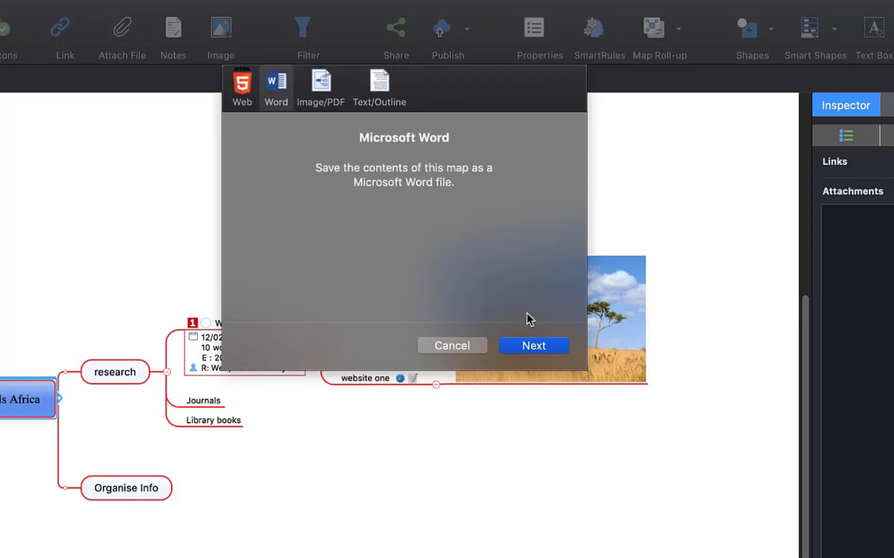
pyautogui.click(528, 346)
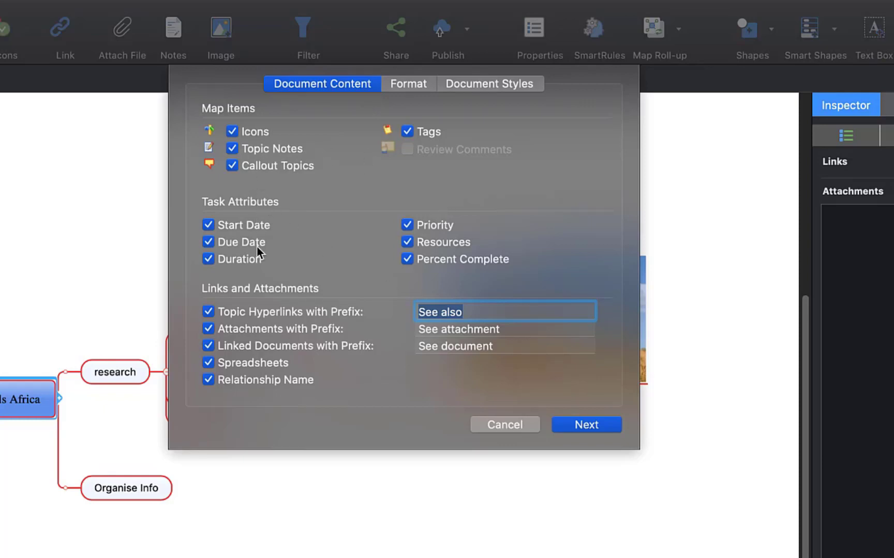
pyautogui.click(586, 423)
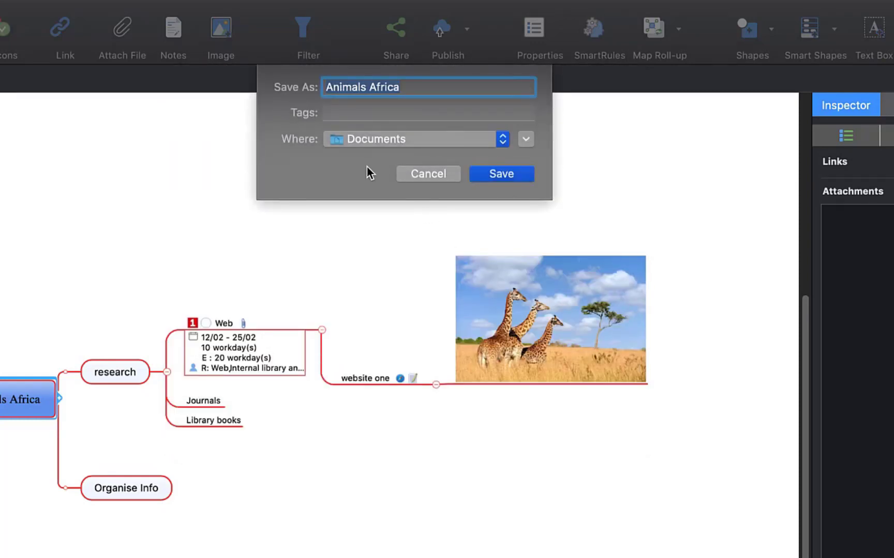
pyautogui.click(524, 139)
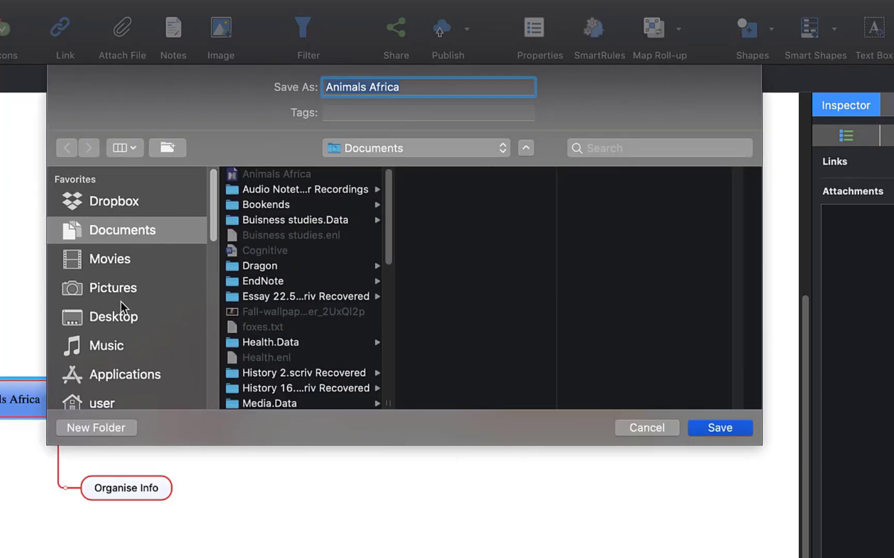
pyautogui.click(112, 324)
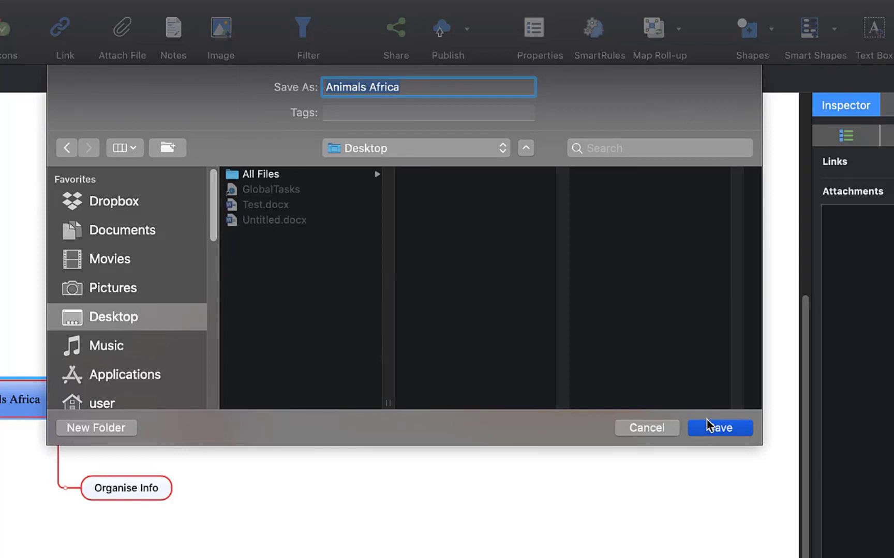
pyautogui.click(716, 435)
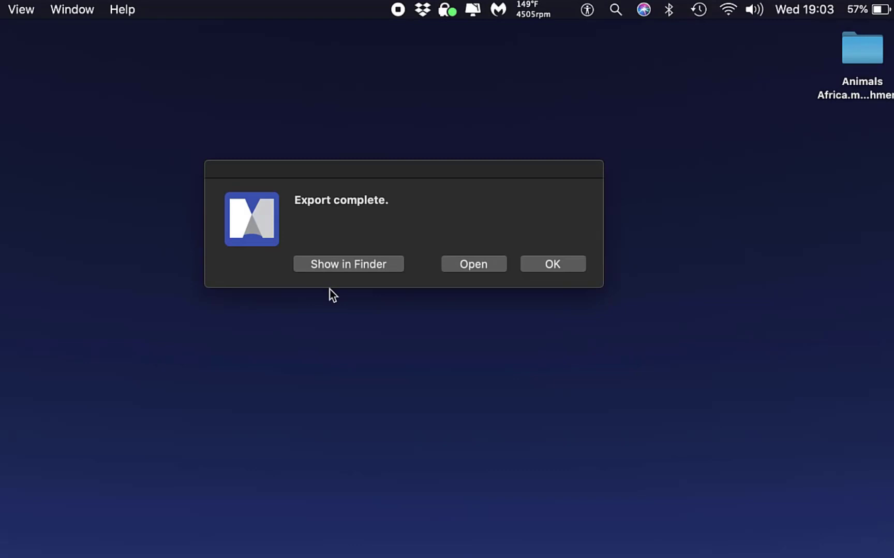
# Step: Open the exported document in Microsoft Word, updating its fields and the entire table of contents
pyautogui.click(463, 268)
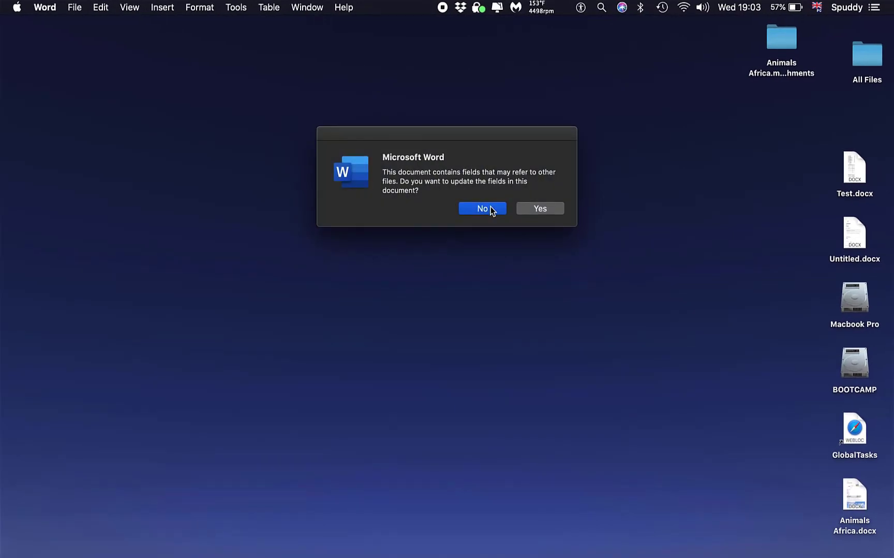
pyautogui.click(532, 208)
pyautogui.click(336, 201)
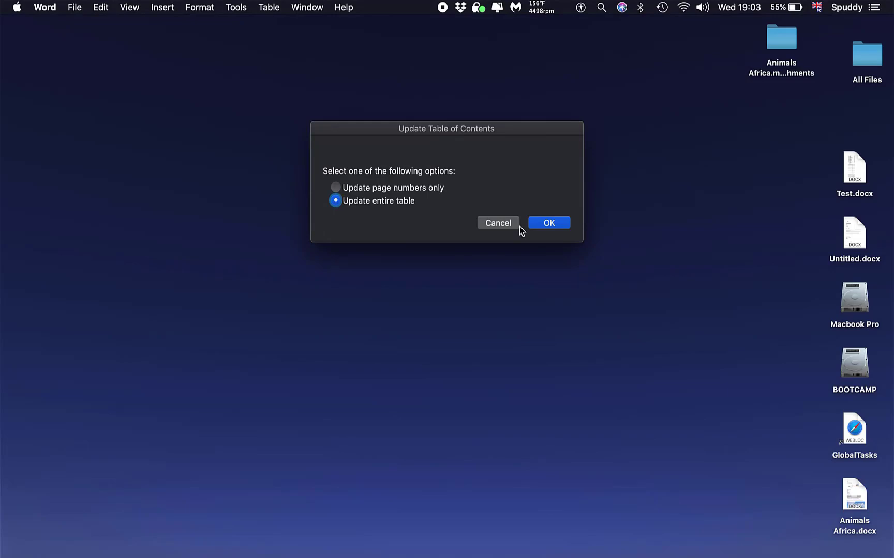
pyautogui.click(549, 223)
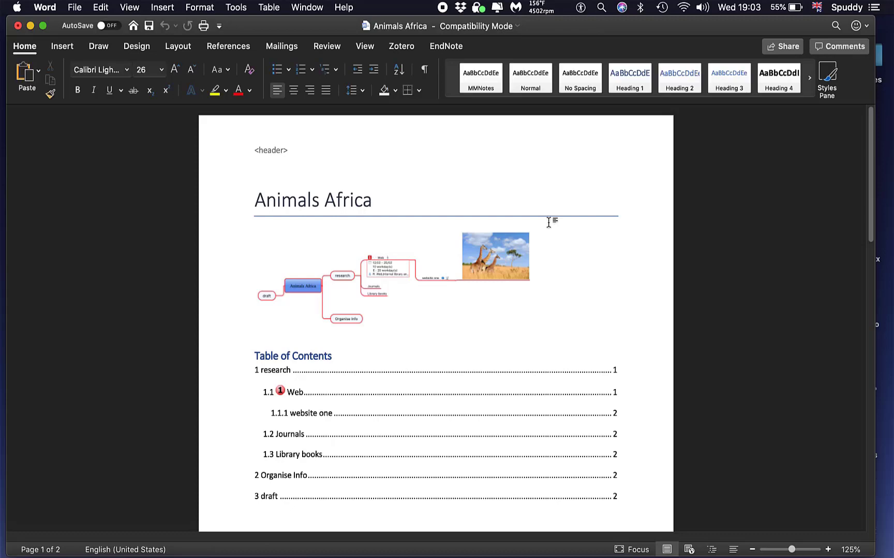
# Step: Examine the exported document from the map picture and table of contents through the task details, links and image to the last headings
pyautogui.scroll(-2, 549, 223)
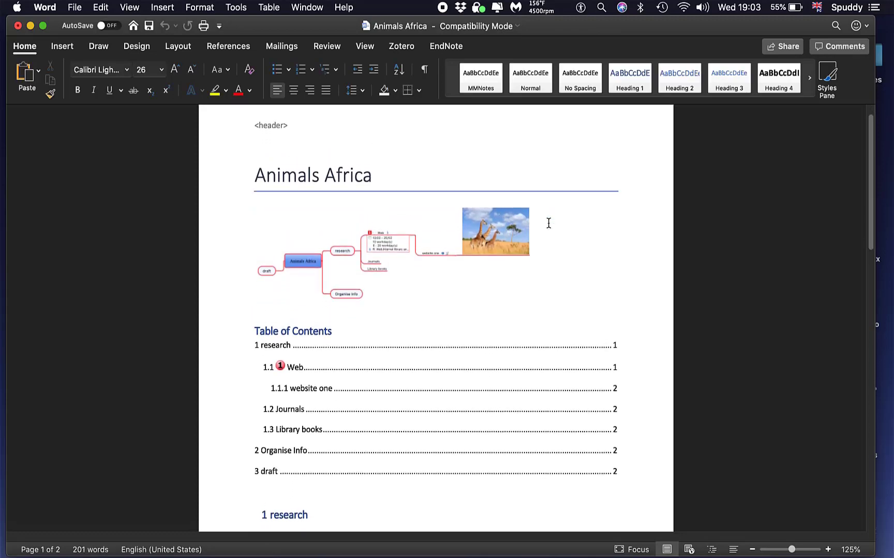
pyautogui.scroll(-4, 548, 222)
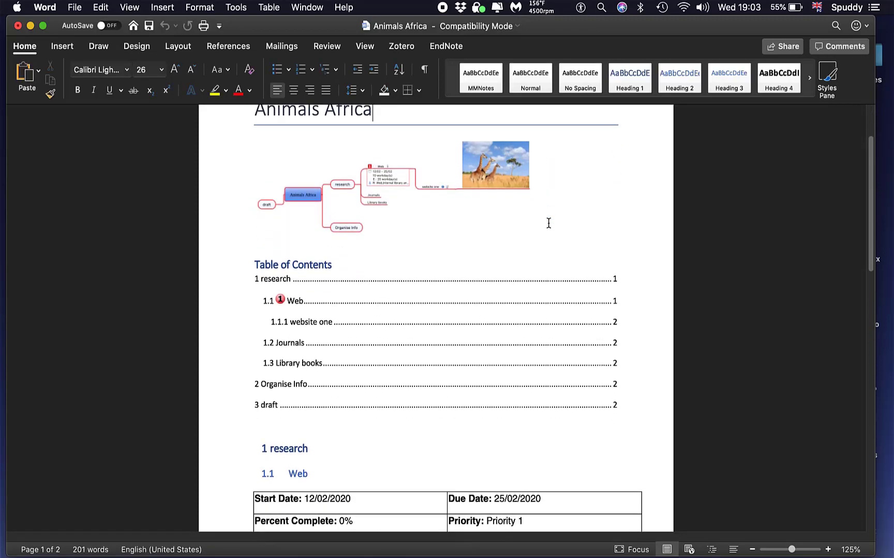
pyautogui.scroll(-10, 549, 223)
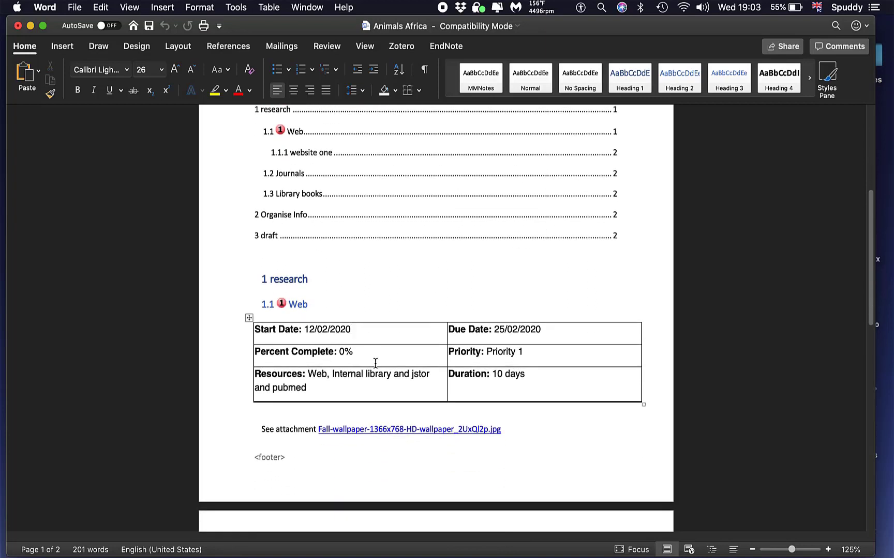
pyautogui.scroll(-5, 375, 363)
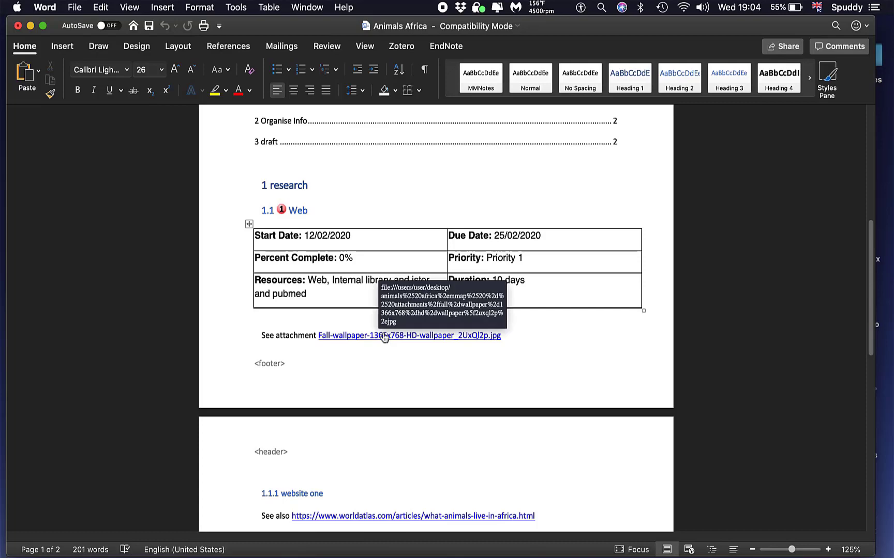
pyautogui.scroll(-5, 383, 337)
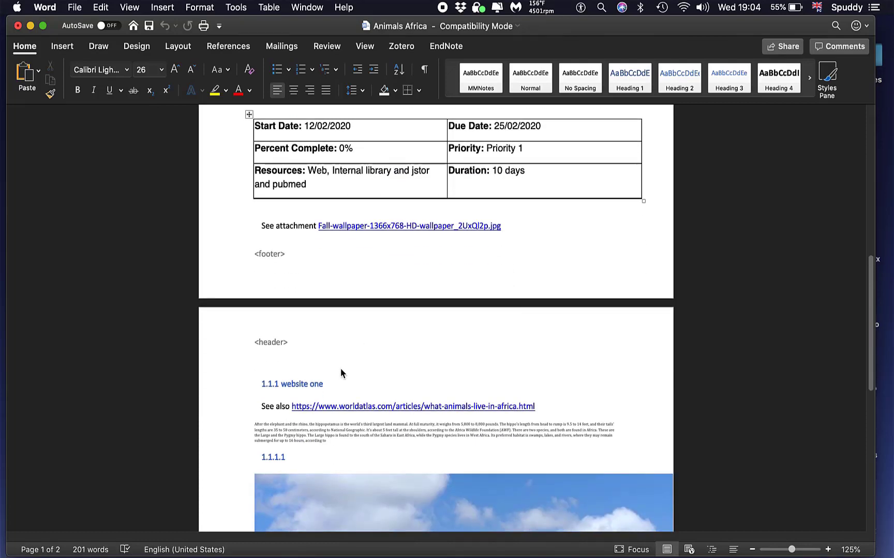
pyautogui.scroll(-5, 341, 370)
pyautogui.scroll(-15, 341, 369)
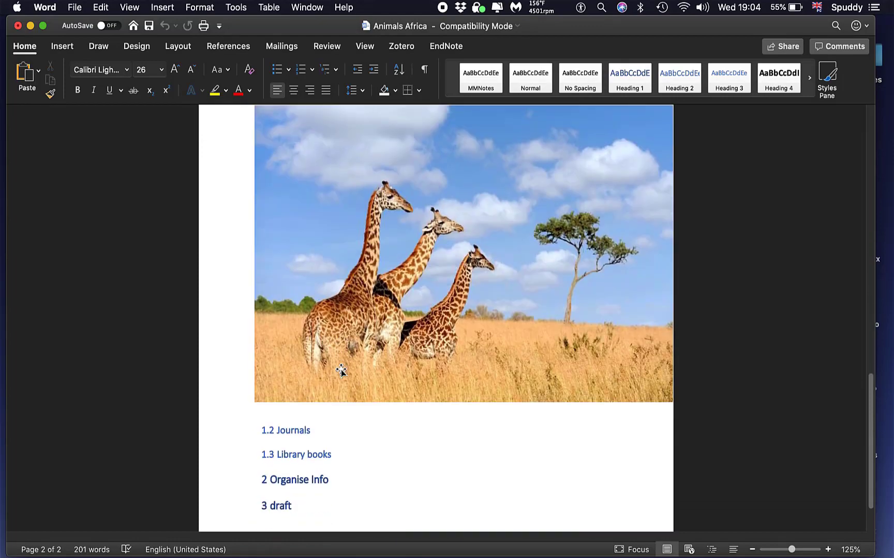
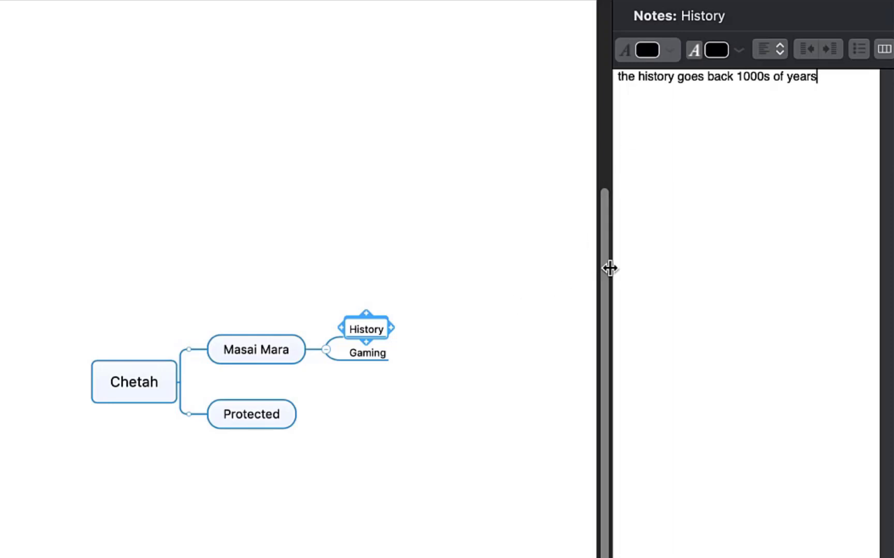
# Step: Add the note "Goverment funding for protection" to the Gaming topic
pyautogui.click(369, 354)
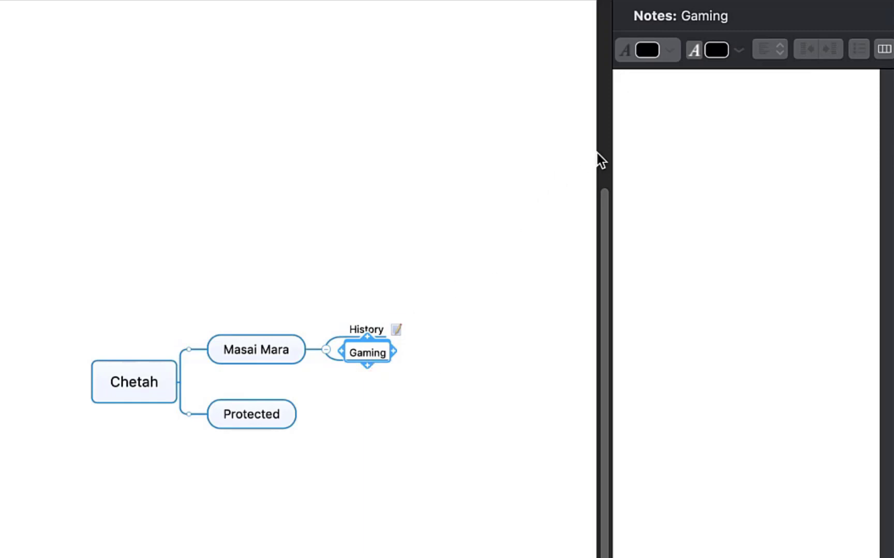
pyautogui.click(630, 113)
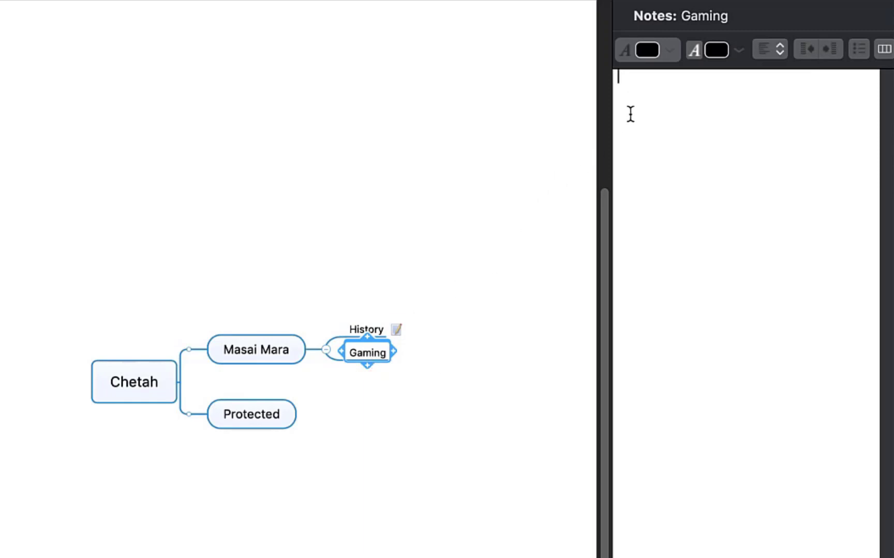
pyautogui.write('Goverment fund')
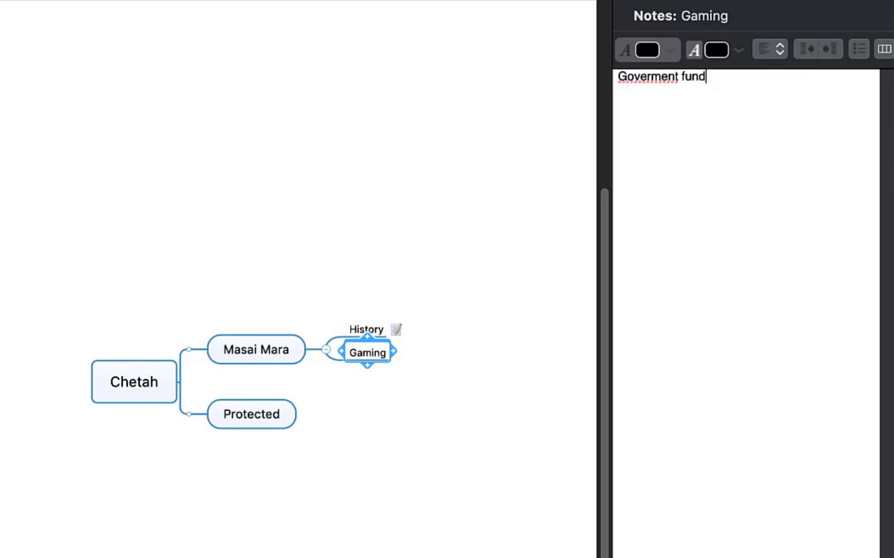
pyautogui.write('ing for protection')
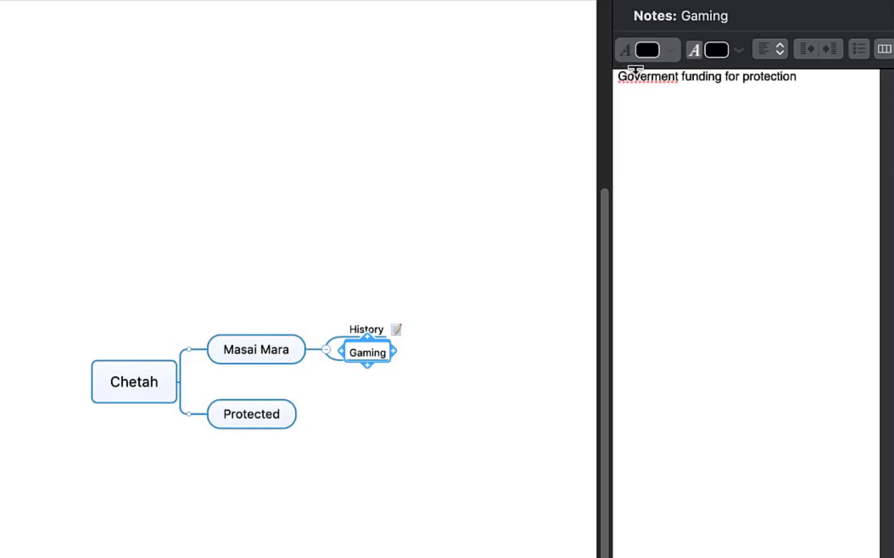
# Step: Correct the misspelled first word of the Gaming note to "Government" and close the notes
pyautogui.rightClick(648, 76)
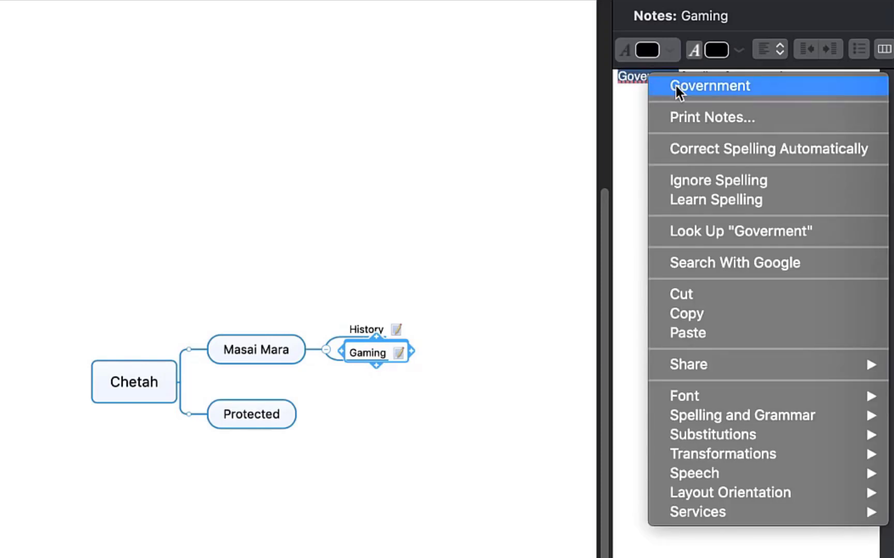
pyautogui.click(691, 149)
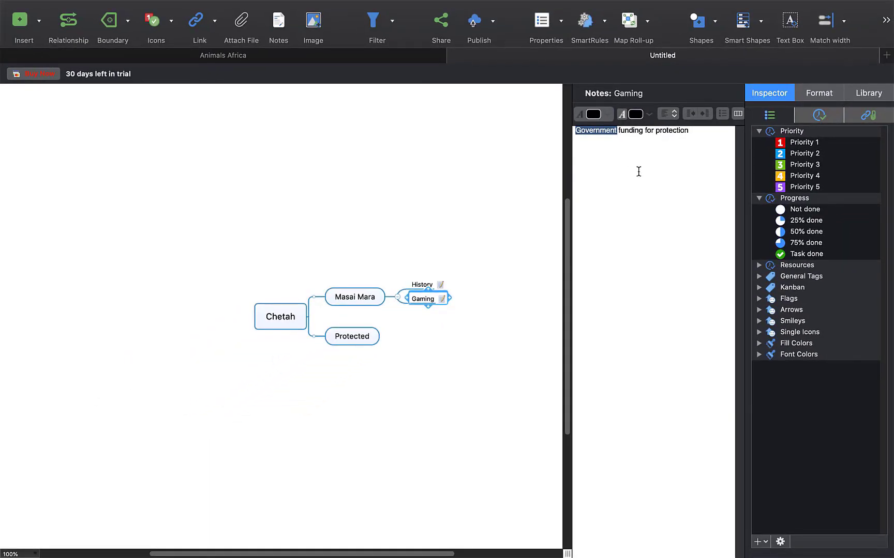
pyautogui.click(278, 23)
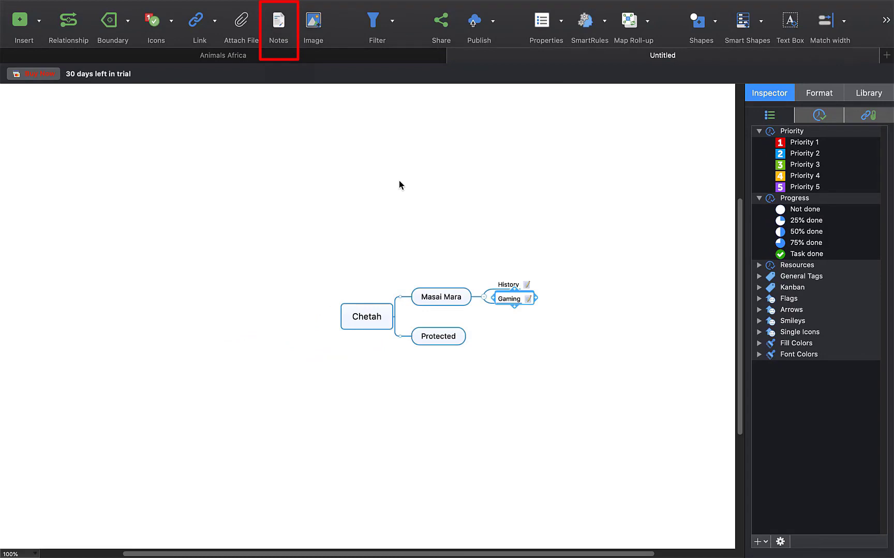
# Step: Move the Protected topic above Masai Mara and back below it, farther out from the central topic
pyautogui.click(440, 339)
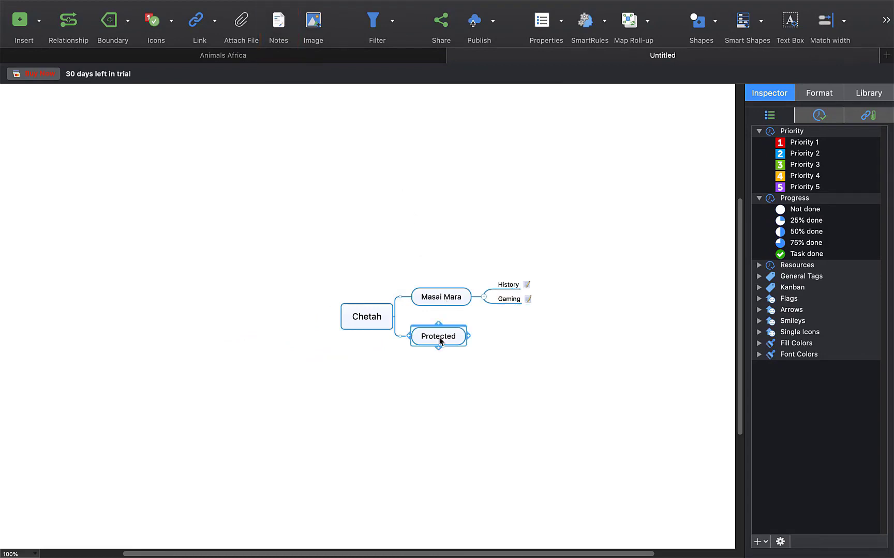
pyautogui.moveTo(439, 340); pyautogui.dragTo(440, 268)
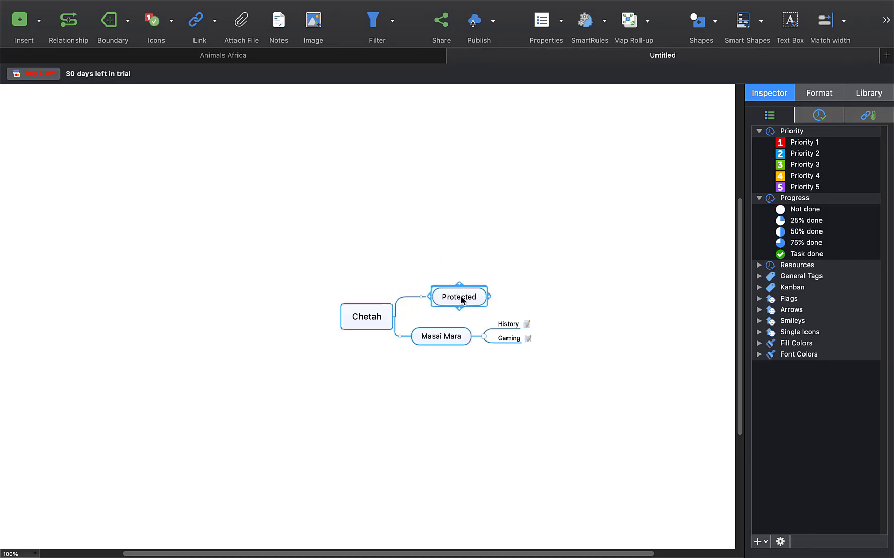
pyautogui.moveTo(461, 300); pyautogui.dragTo(452, 366)
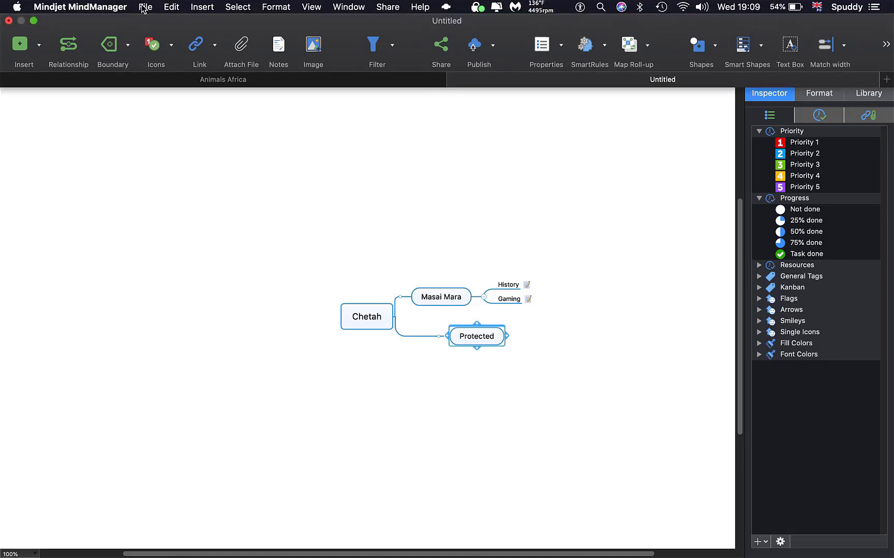
# Step: Save the new map as Chetah on the Desktop in MindManager Map format
pyautogui.click(143, 8)
pyautogui.click(160, 117)
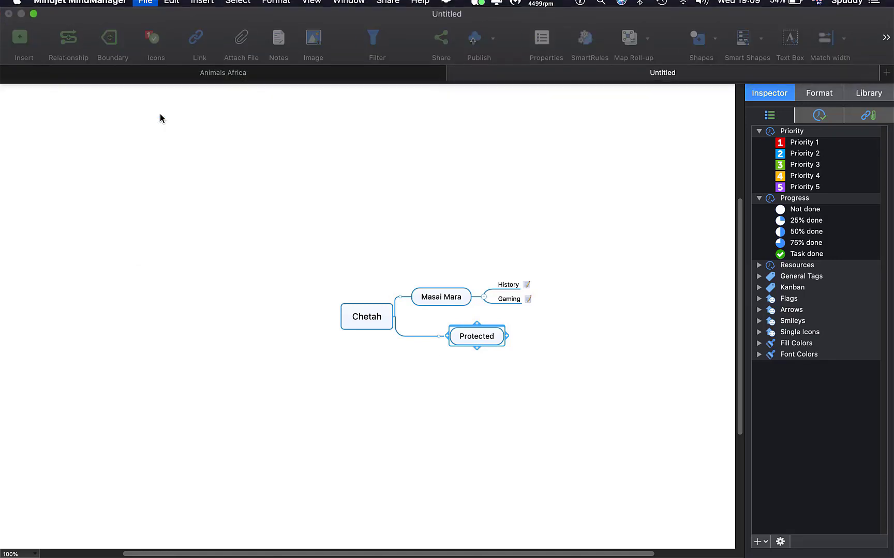
pyautogui.click(521, 168)
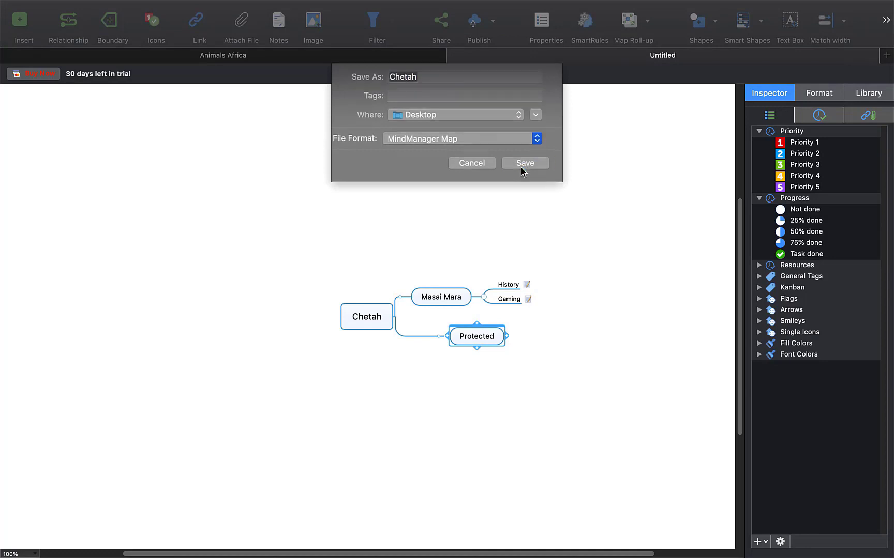
# Step: Correct the spelling of the central topic to Cheetah
pyautogui.click(365, 318)
pyautogui.click(366, 317)
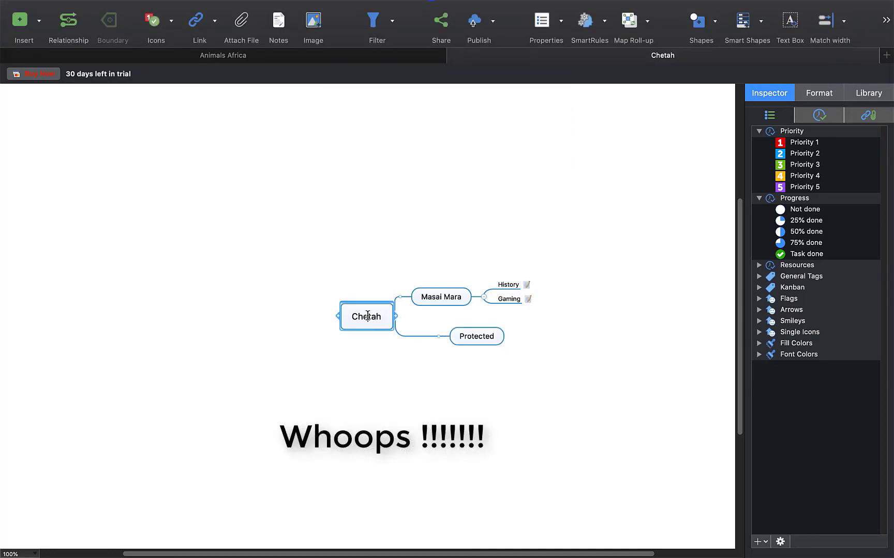
pyautogui.write('e')
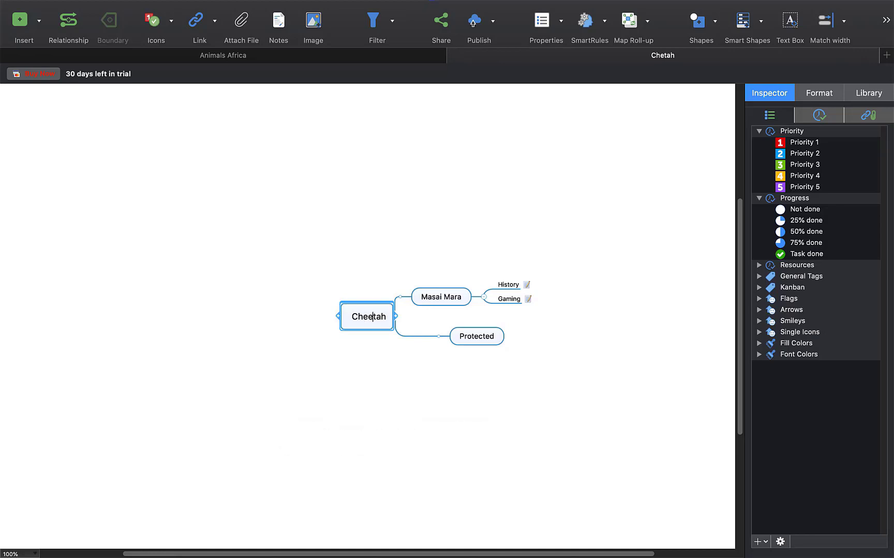
# Step: Finish editing the central topic and save the changes to the Chetah map
pyautogui.click(377, 350)
pyautogui.click(368, 324)
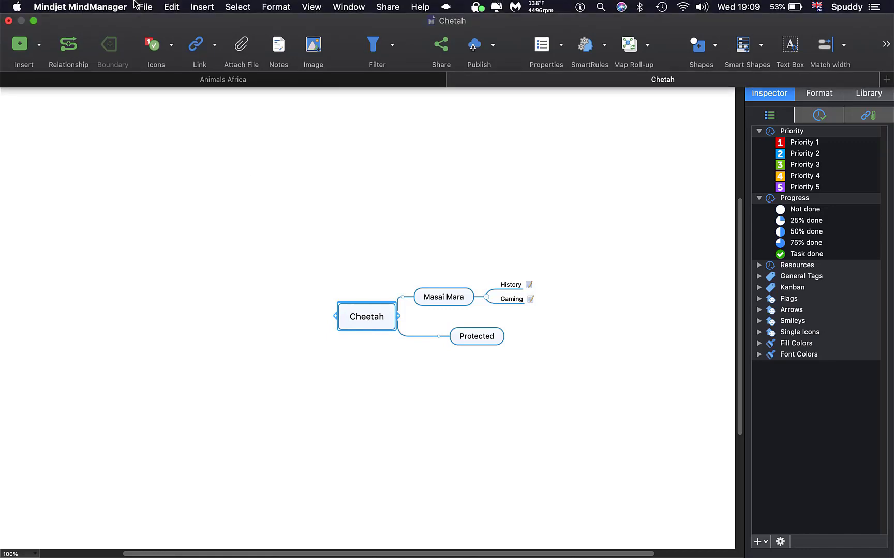
pyautogui.click(145, 6)
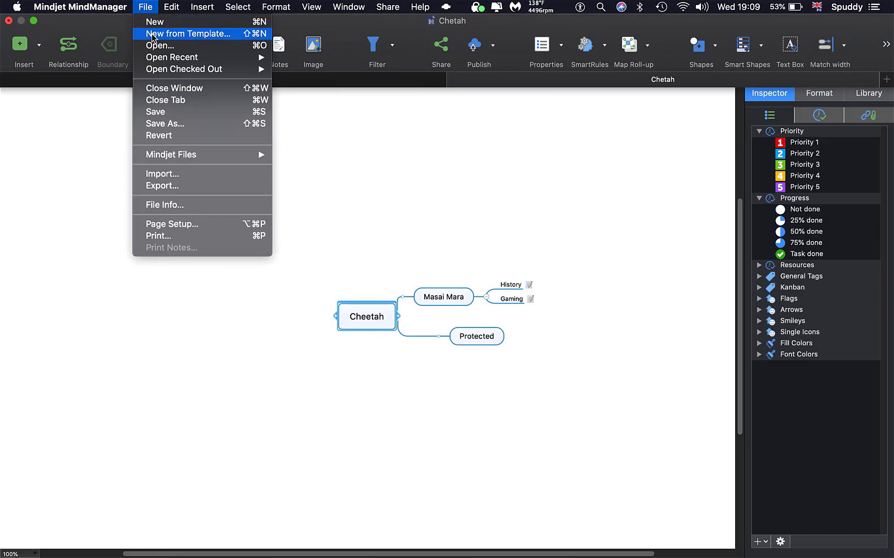
pyautogui.click(168, 112)
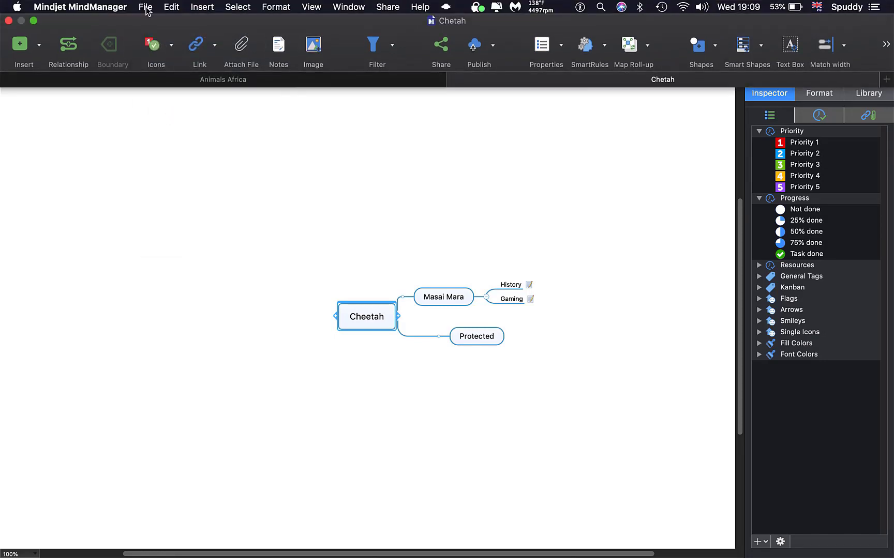
# Step: Export the map to Word with the default content, format and style options, saving it as Chetah on the Desktop
pyautogui.click(146, 7)
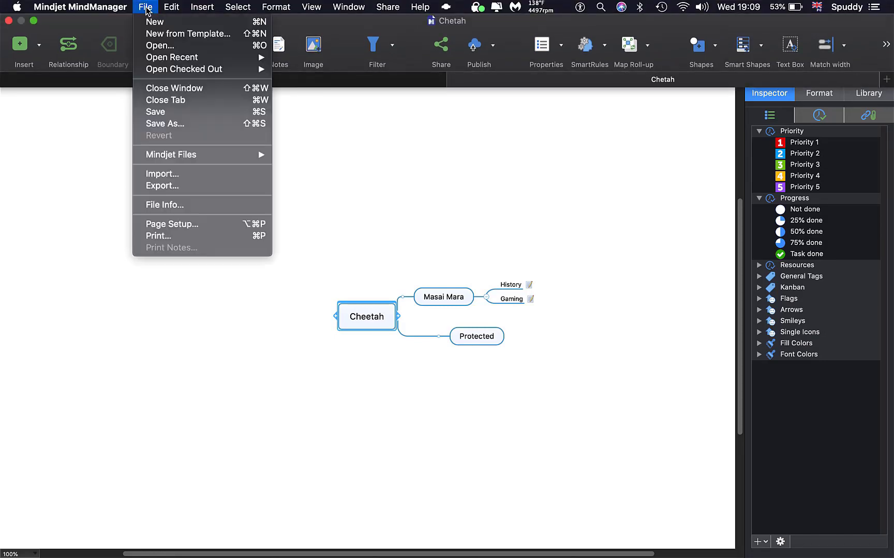
pyautogui.click(177, 185)
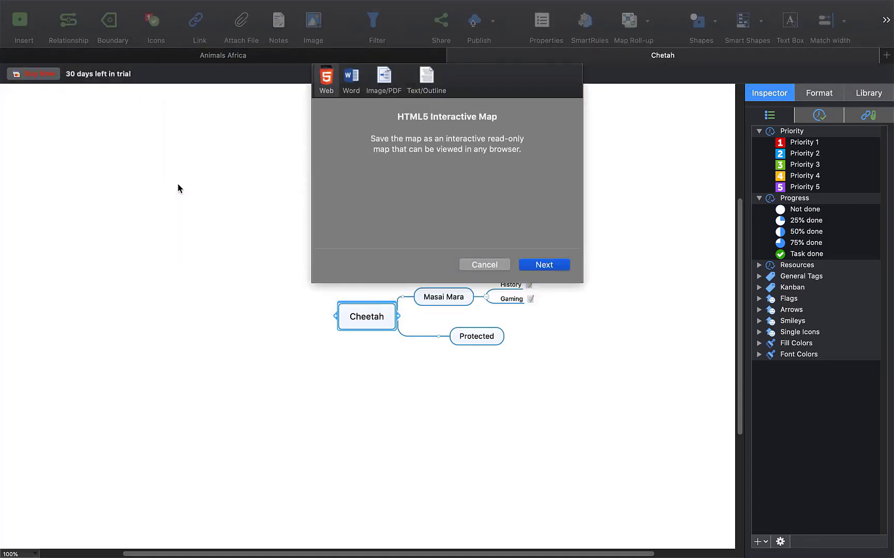
pyautogui.click(354, 79)
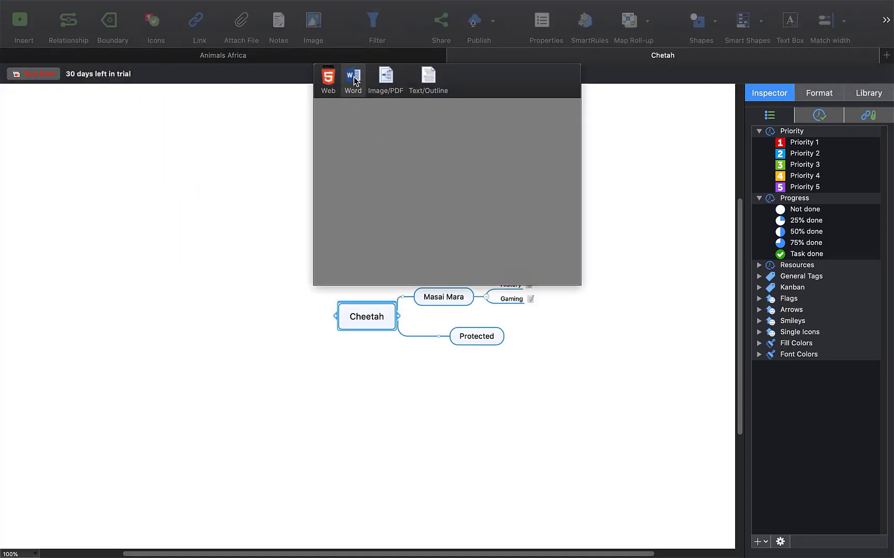
pyautogui.click(533, 268)
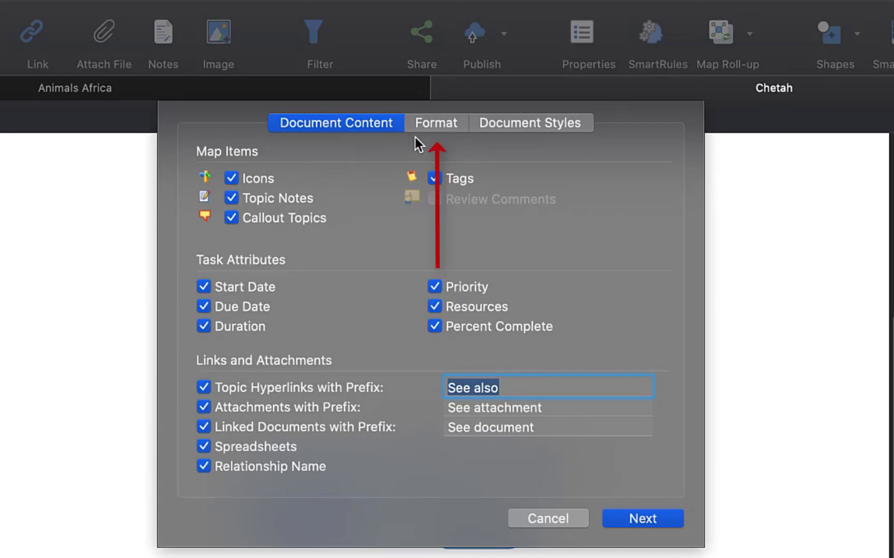
pyautogui.click(430, 126)
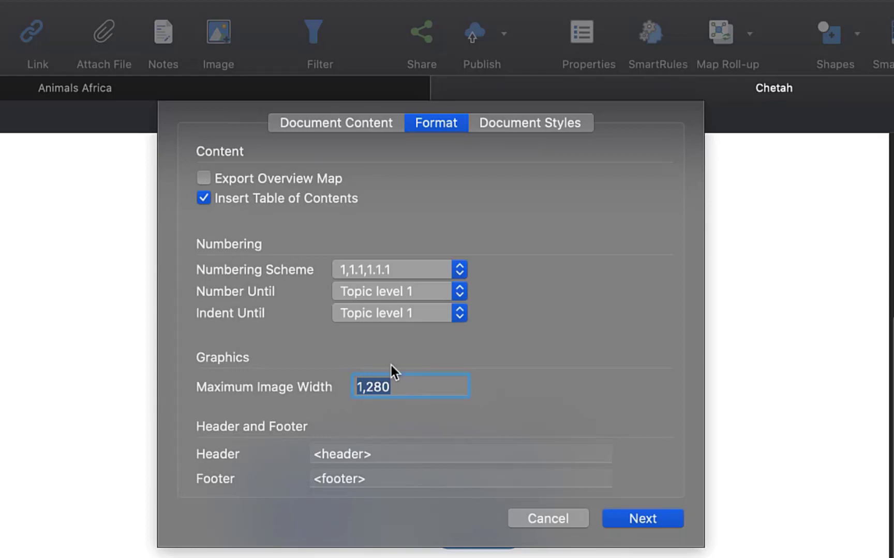
pyautogui.click(515, 122)
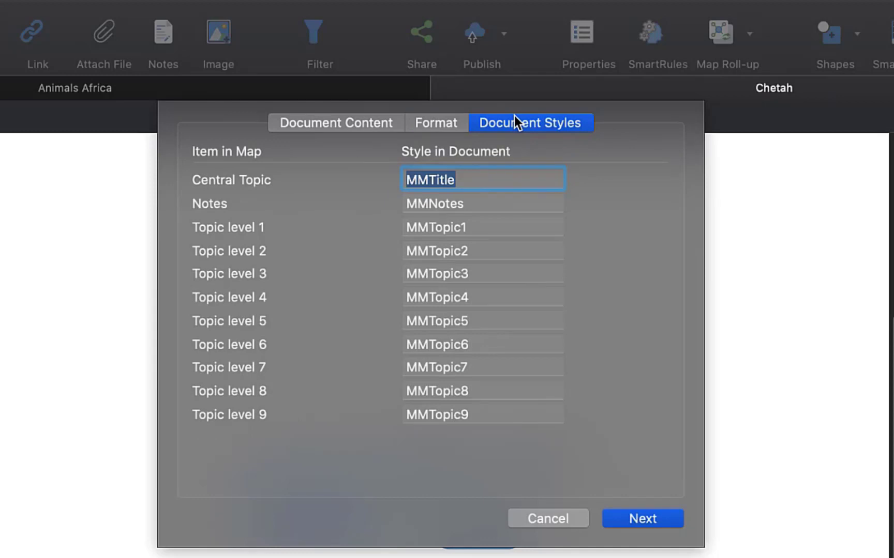
pyautogui.click(651, 524)
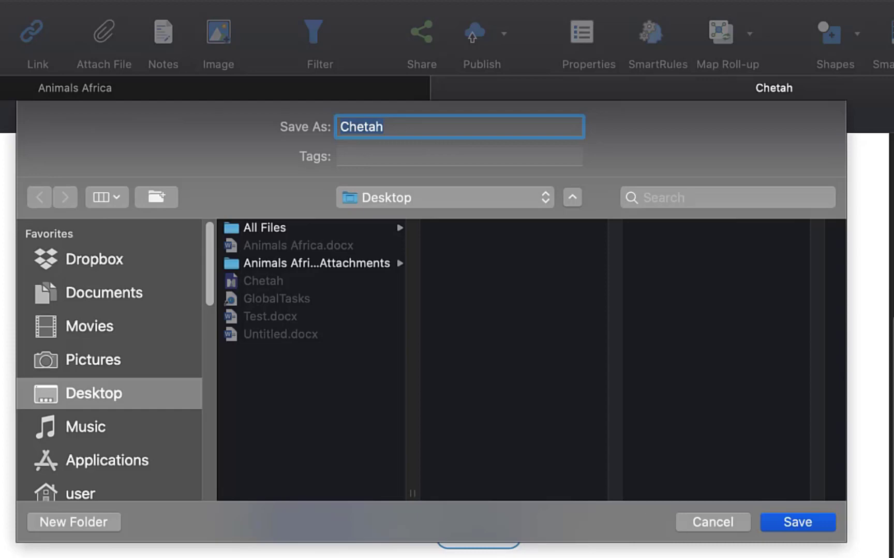
pyautogui.click(793, 523)
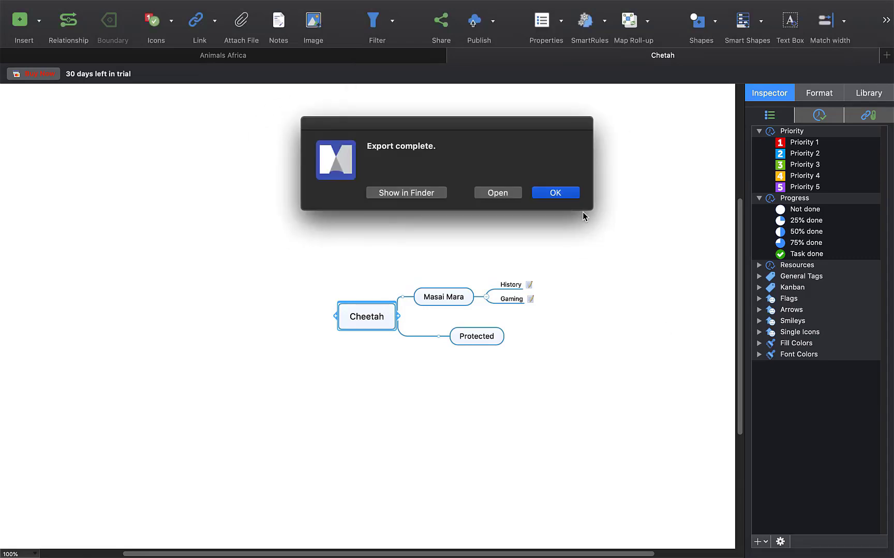
pyautogui.click(558, 193)
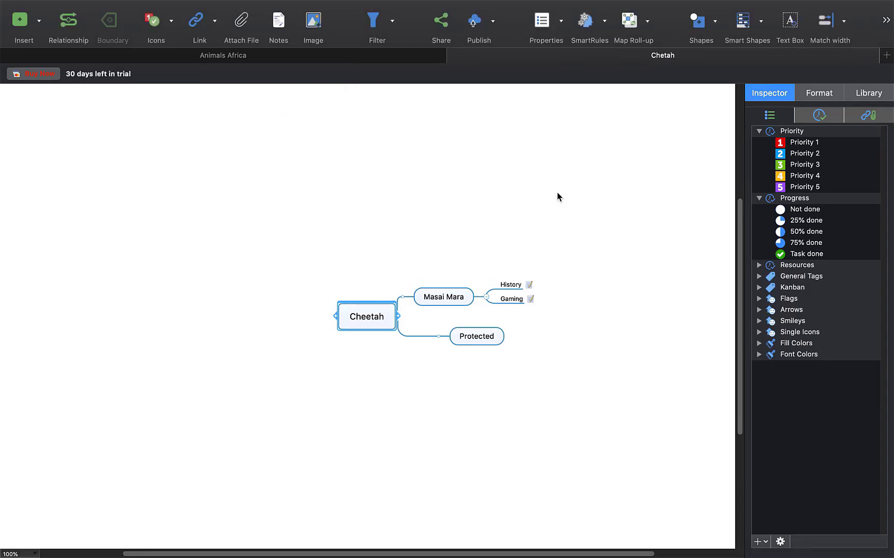
# Step: Open Chetah.docx from the Desktop in Word, updating its fields and the entire table of contents
pyautogui.hotkey('ctrl', 'Up')
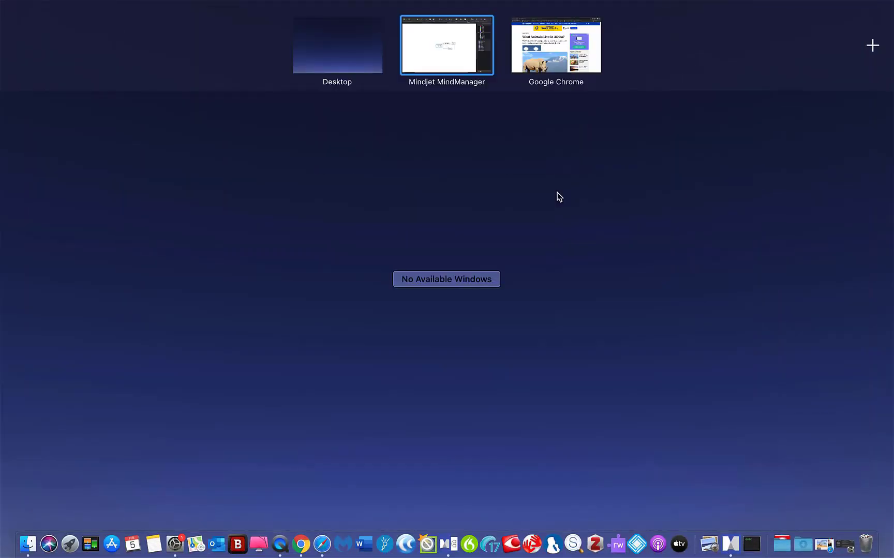
pyautogui.hotkey('ctrl', 'Left')
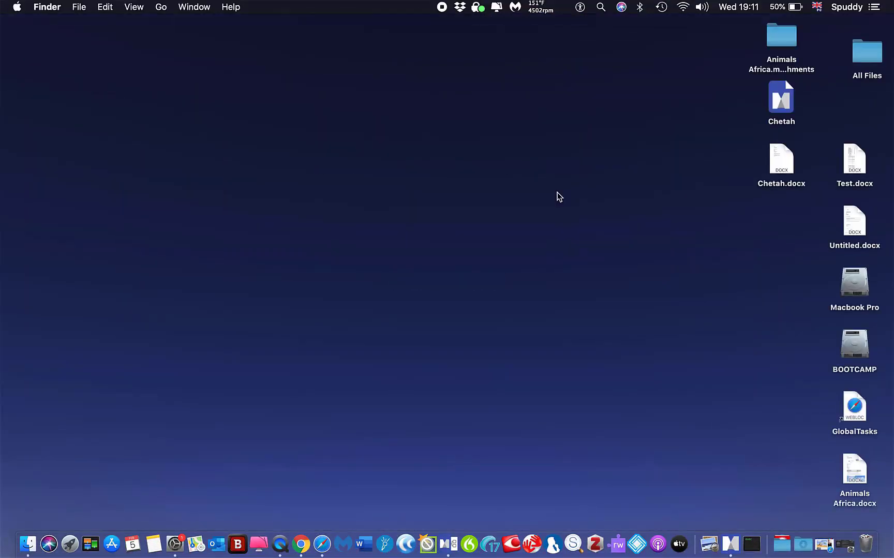
pyautogui.doubleClick(787, 164)
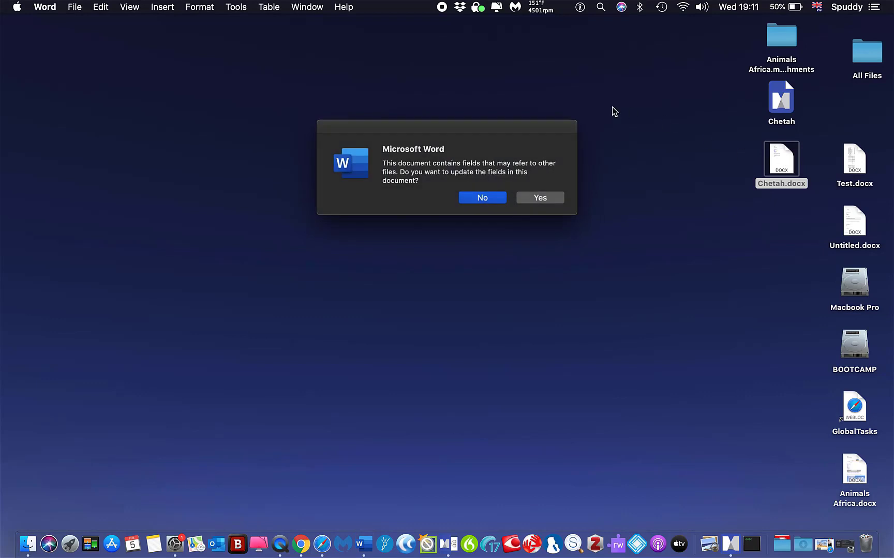
pyautogui.click(535, 200)
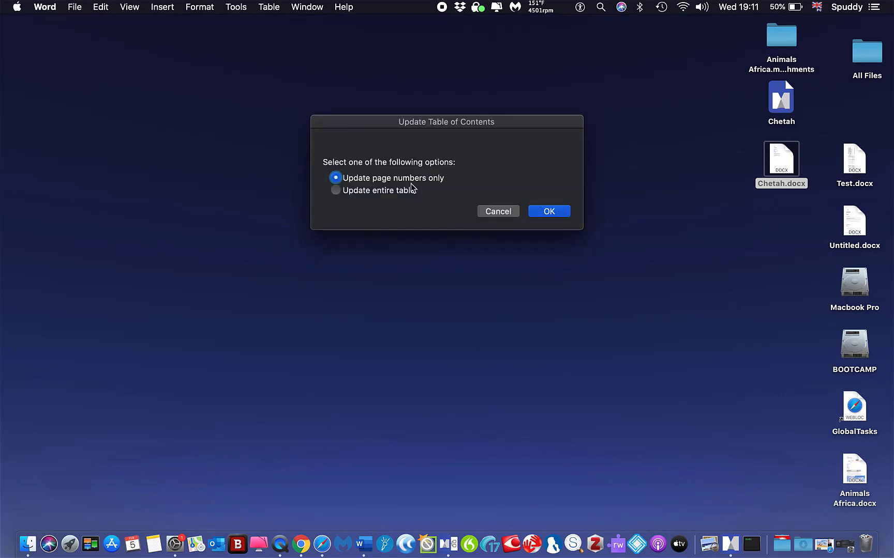
pyautogui.click(338, 192)
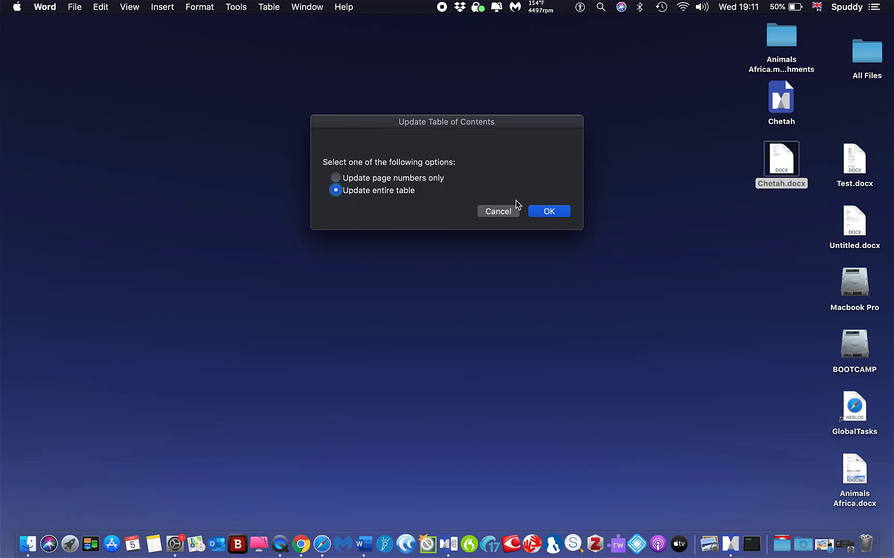
pyautogui.click(548, 212)
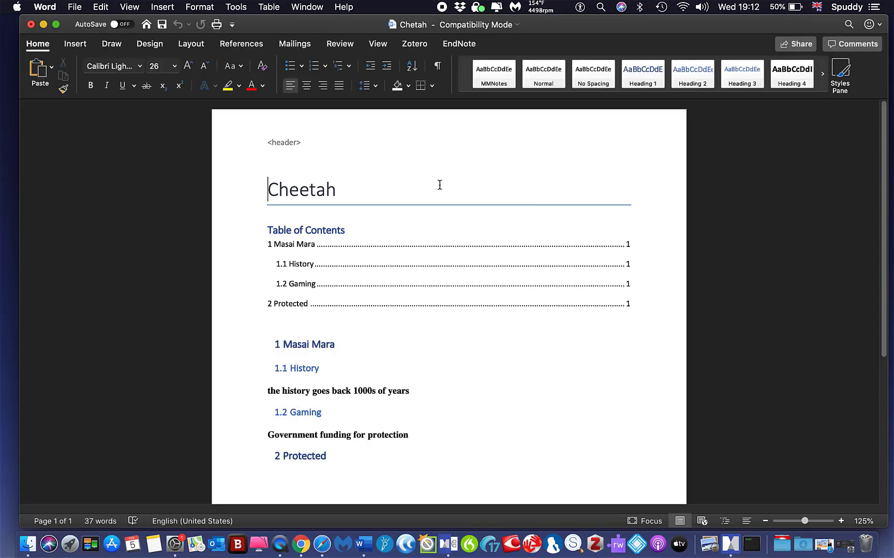
# Step: Delete the 1.2 Gaming heading from the document body, keeping the note text beneath it
pyautogui.scroll(-3, 387, 257)
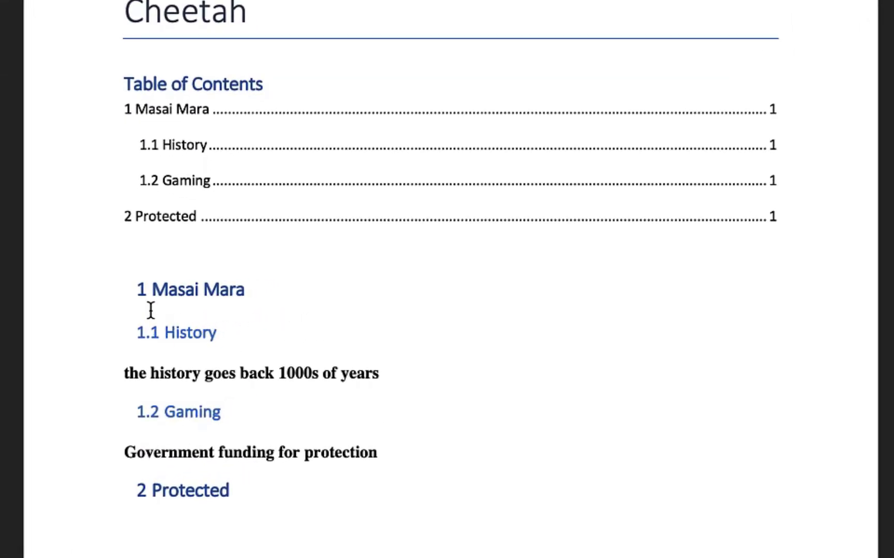
pyautogui.click(133, 301)
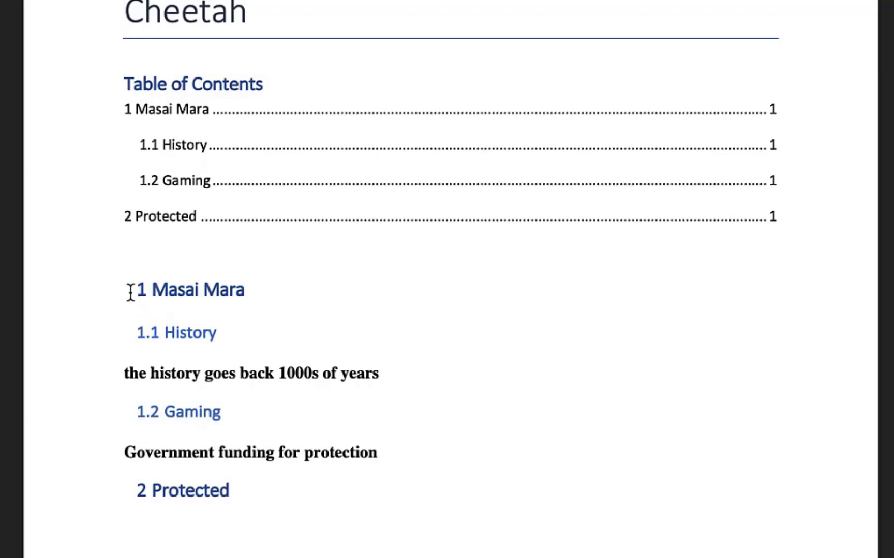
pyautogui.click(132, 332)
pyautogui.click(242, 420)
pyautogui.press('BackSpace')
pyautogui.press('BackSpace')
pyautogui.press('BackSpace')
pyautogui.press('BackSpace')
pyautogui.press('BackSpace')
pyautogui.press('BackSpace')
pyautogui.press('BackSpace')
pyautogui.press('BackSpace')
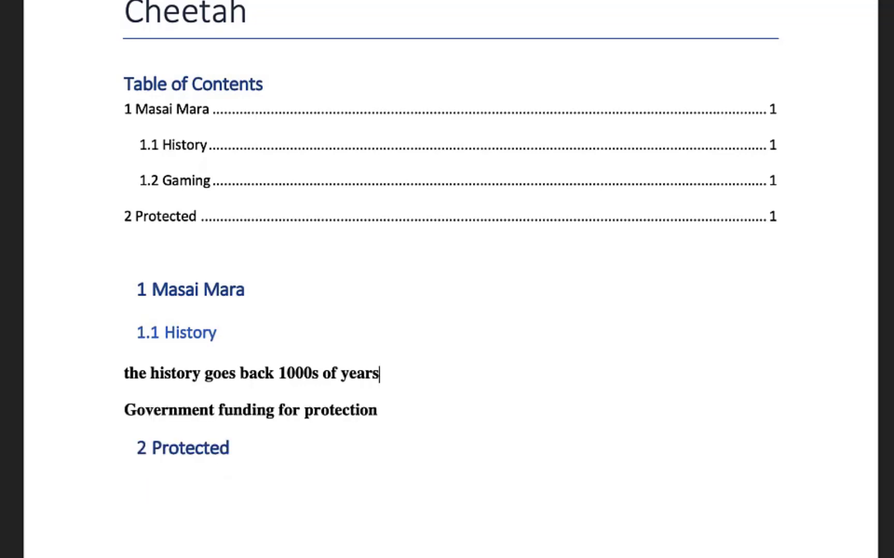
# Step: Clear the 1.1 History heading text below the Masai Mara heading
pyautogui.click(232, 334)
pyautogui.press('BackSpace')
pyautogui.press('BackSpace')
pyautogui.press('BackSpace')
pyautogui.press('BackSpace')
pyautogui.press('BackSpace')
pyautogui.press('BackSpace')
pyautogui.press('BackSpace')
pyautogui.press('BackSpace')
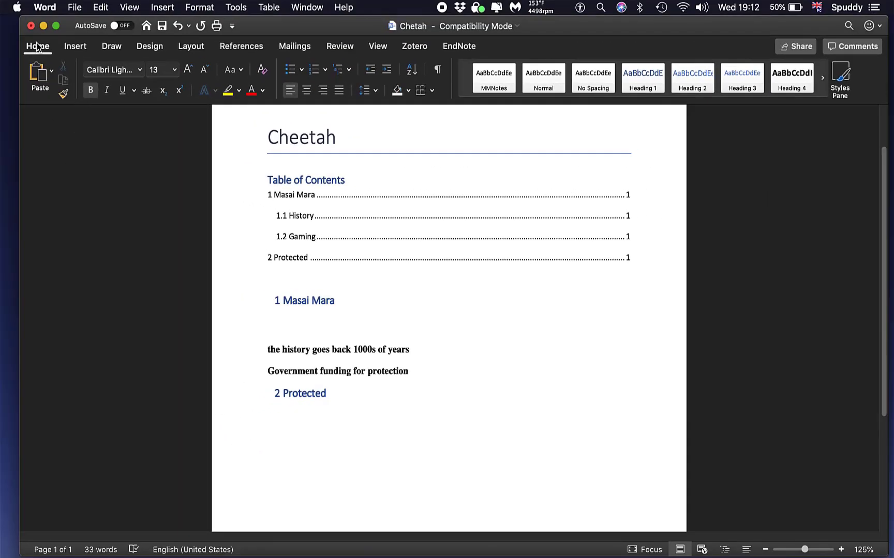
# Step: Close the Word document without saving its changes and switch back to the Chetah map in MindManager
pyautogui.click(32, 26)
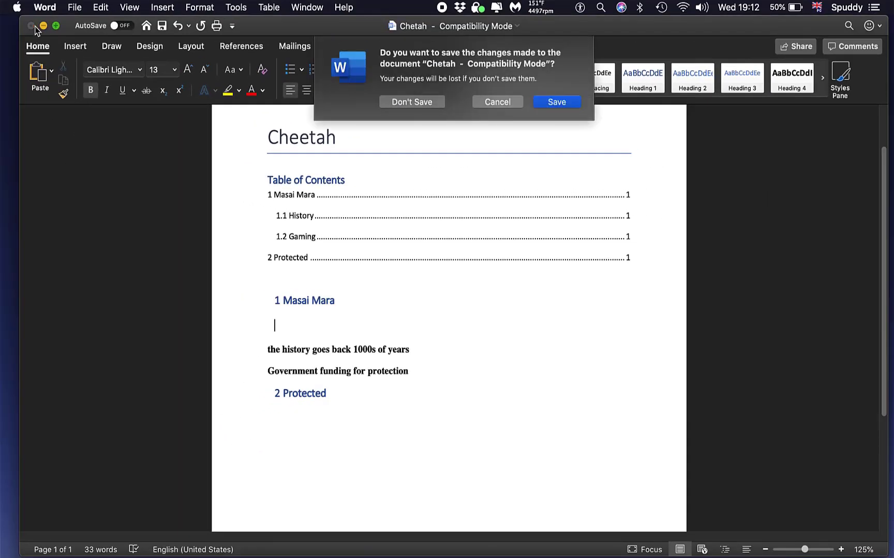
pyautogui.click(417, 100)
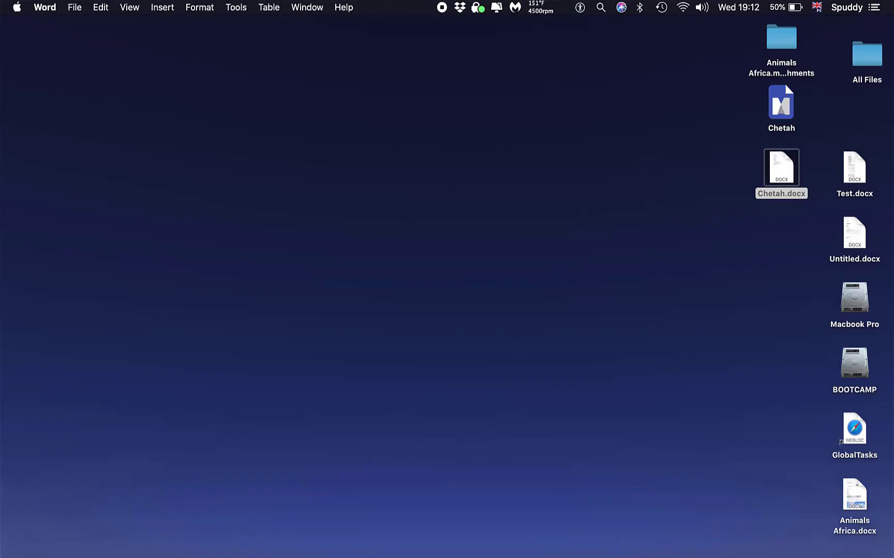
pyautogui.click(723, 534)
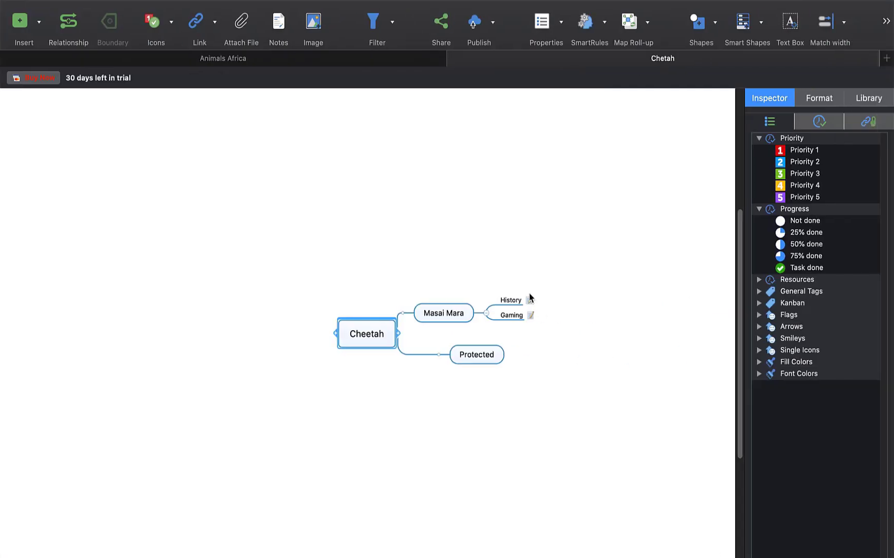